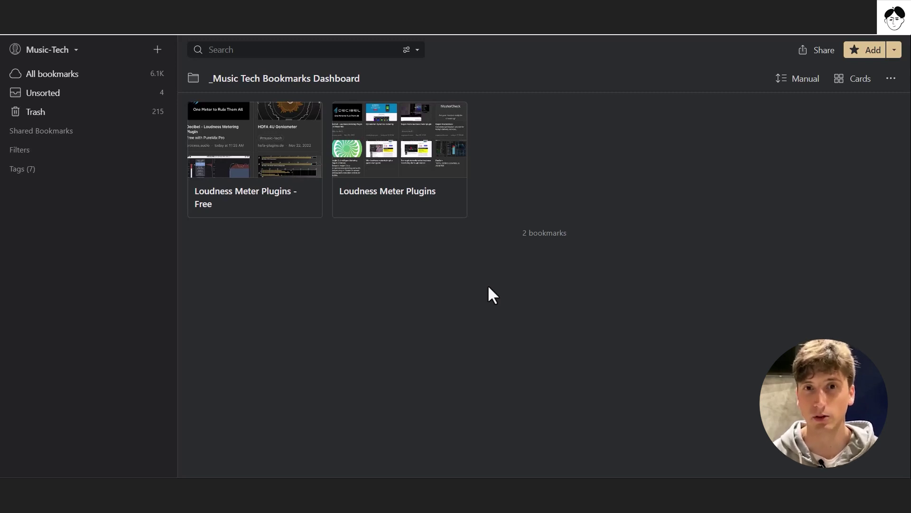
Show the Shared Bookmarks collections, view _Craft and its subcollections, return to _Music Tech Bookmarks Dashboard and hide the list again.
mouse_move(41, 138)
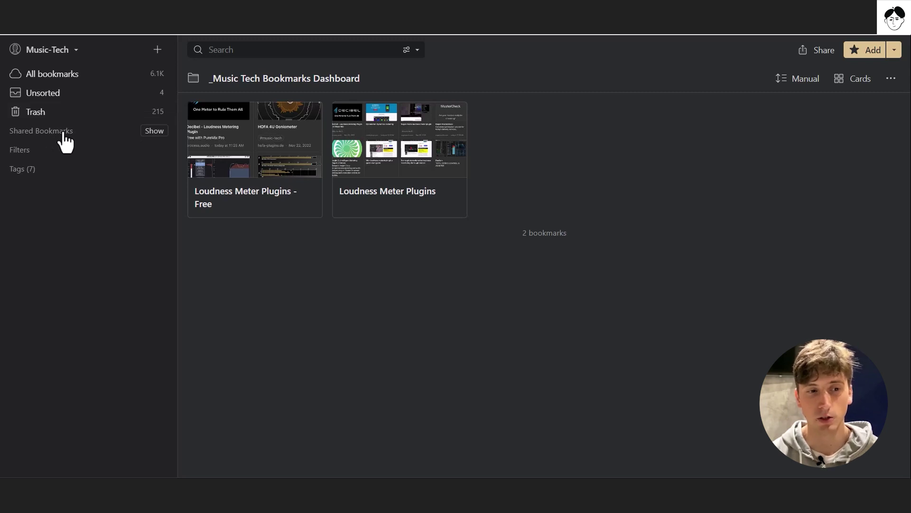
left_click(64, 134)
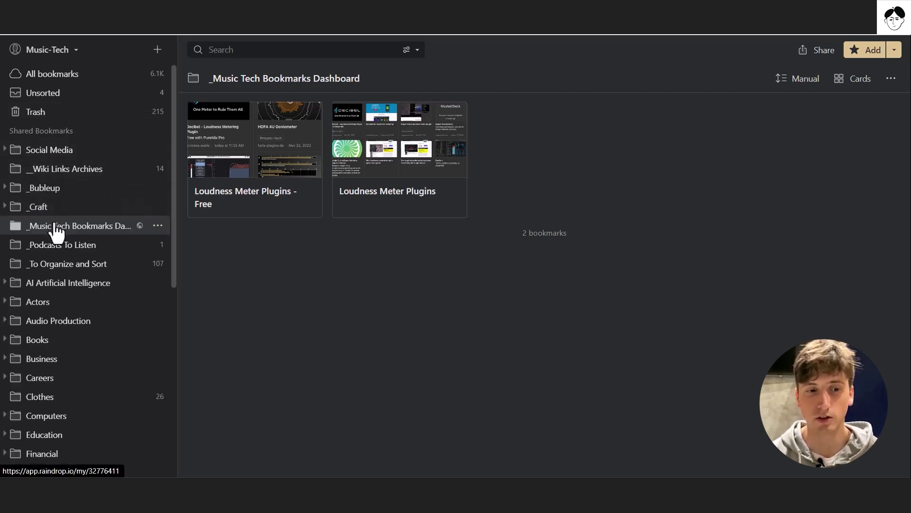
left_click(34, 209)
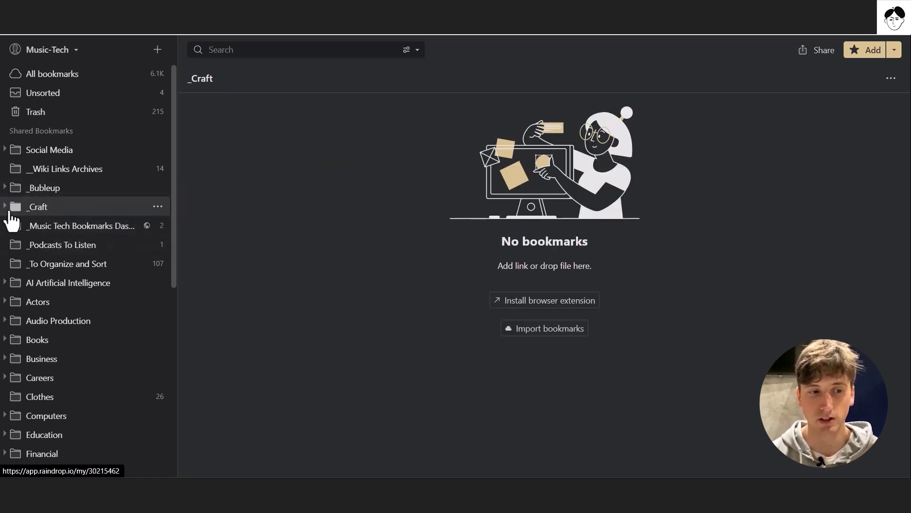
left_click(6, 210)
left_click(6, 208)
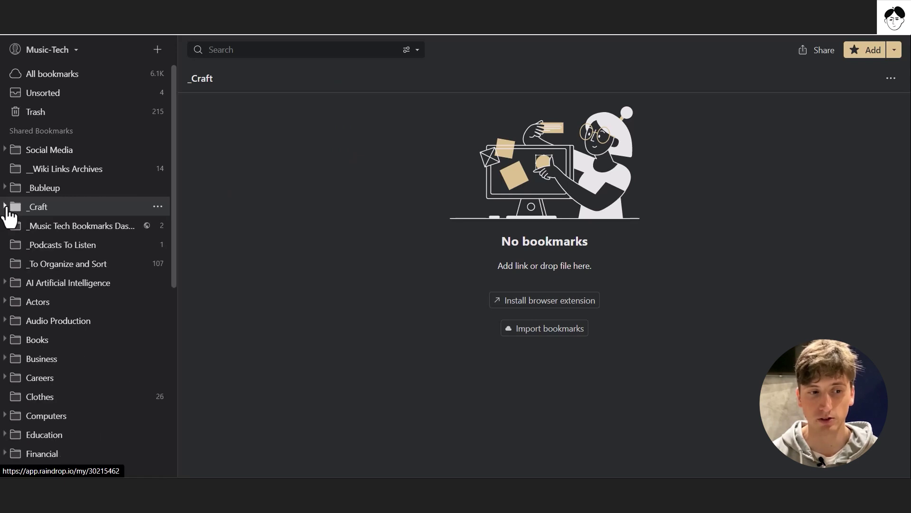
left_click(53, 227)
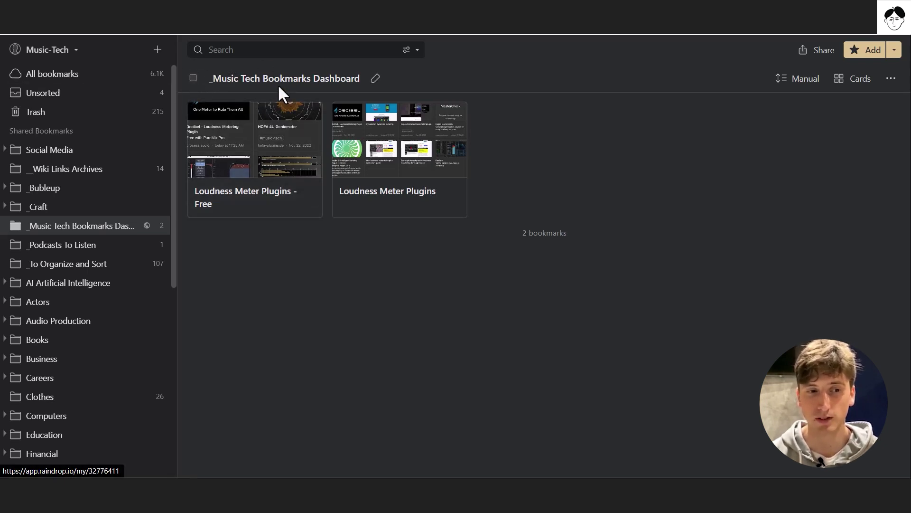
left_click(16, 131)
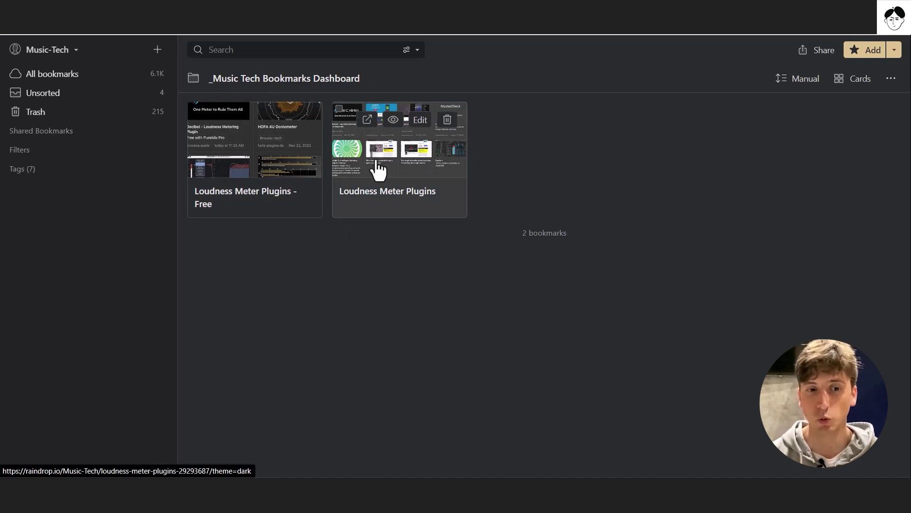
Preview the "Loudness Meter Plugins - Free" bookmark's web page and close the preview.
left_click(256, 176)
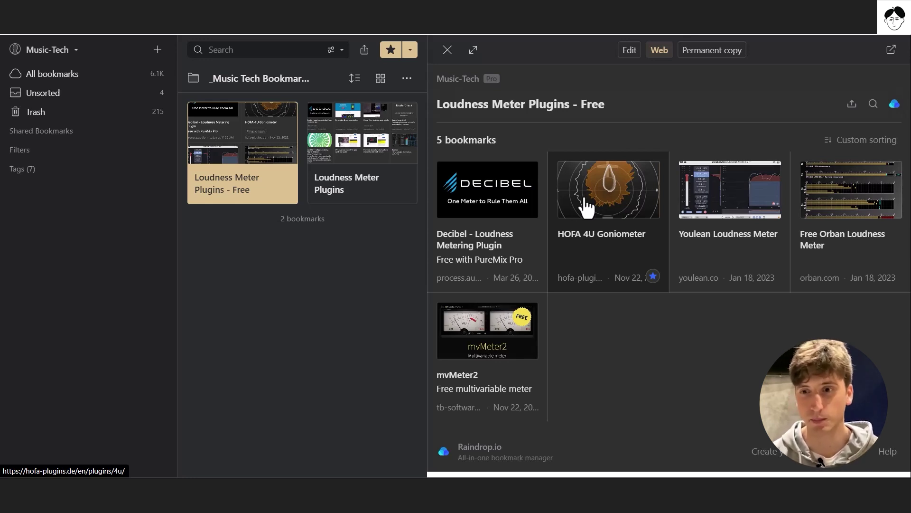
left_click(447, 50)
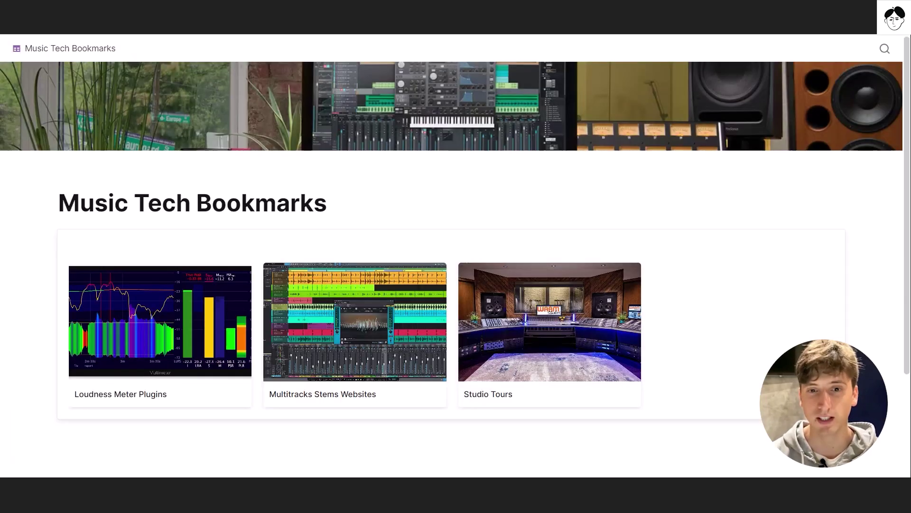
View the published Music Tech Bookmarks site, switch to its Notion page and open the Collections database.
scroll(537, 185, "down", 3)
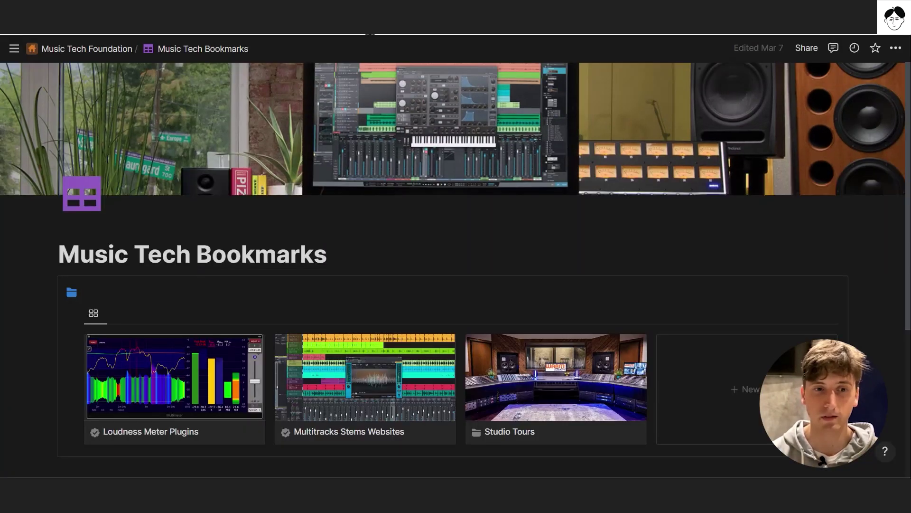
scroll(371, 219, "down", 4)
scroll(392, 223, "down", 1)
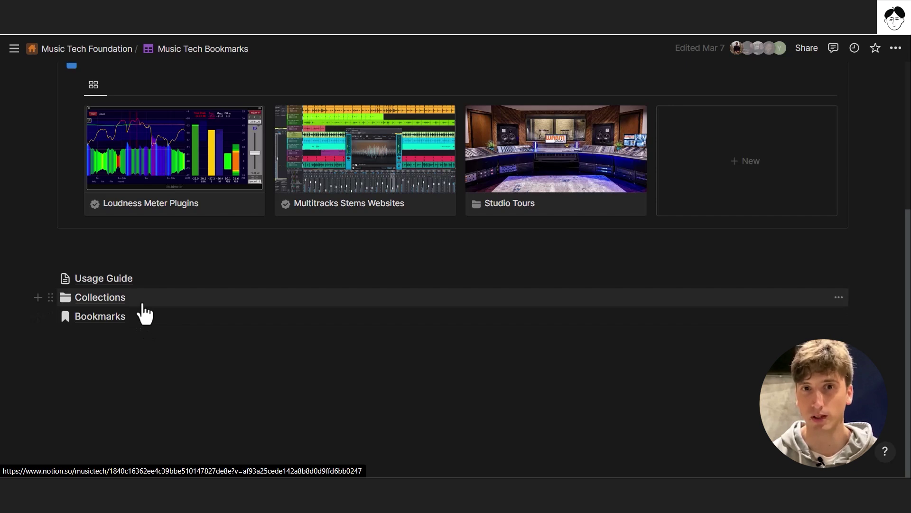
left_click(143, 306)
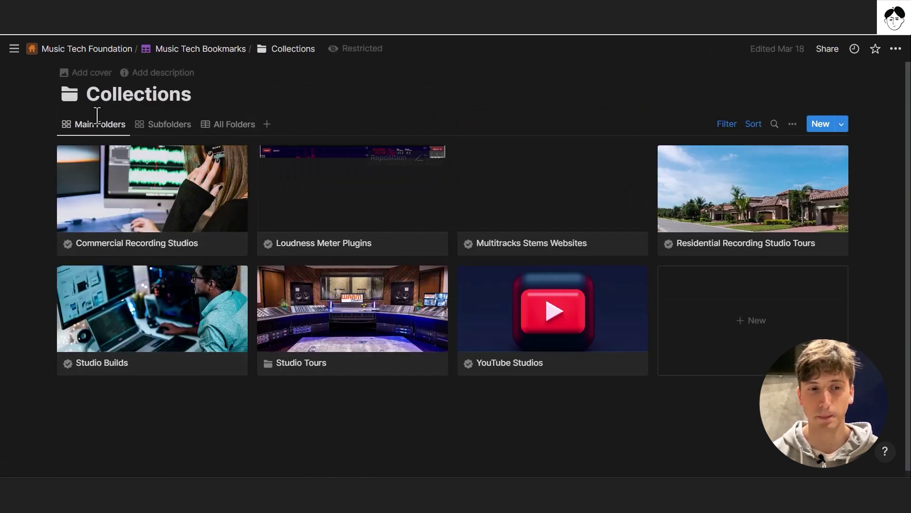
View the Collections database by Subfolders and as All Folders, expanding the Loudness Meter Plugins folder.
left_click(157, 127)
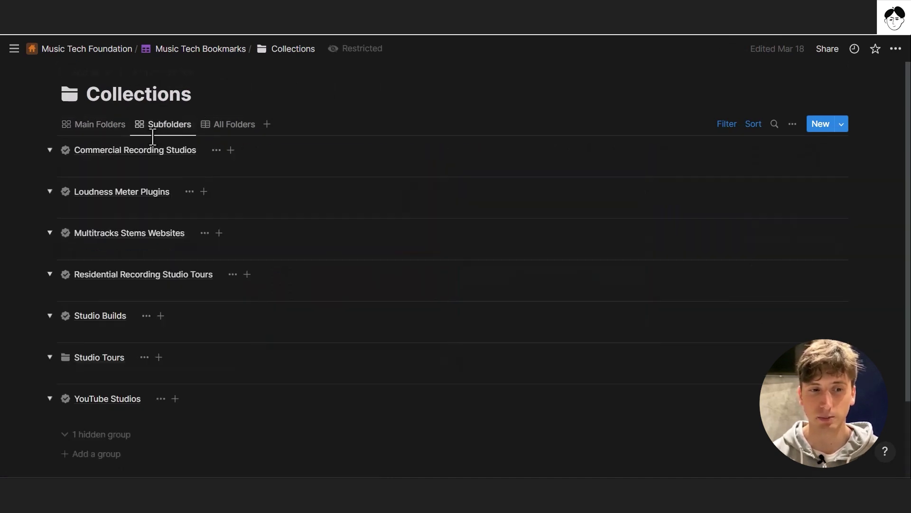
left_click(224, 125)
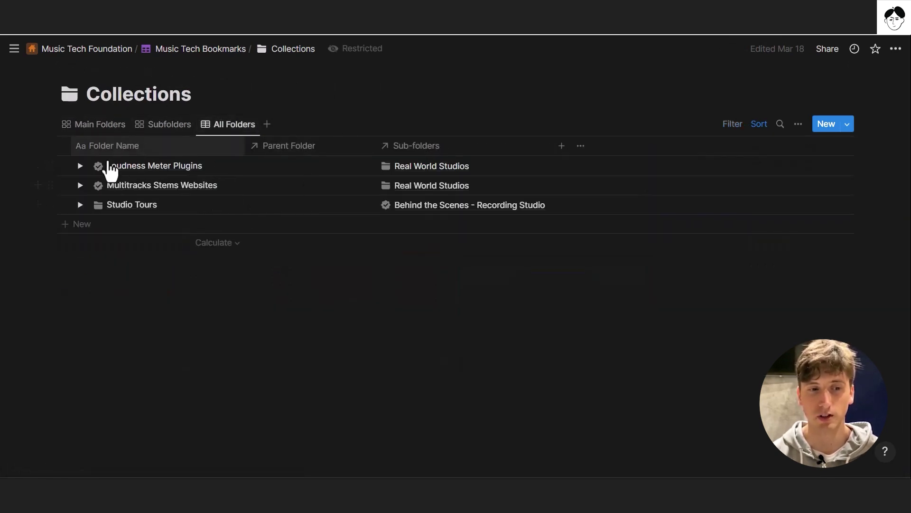
left_click(80, 167)
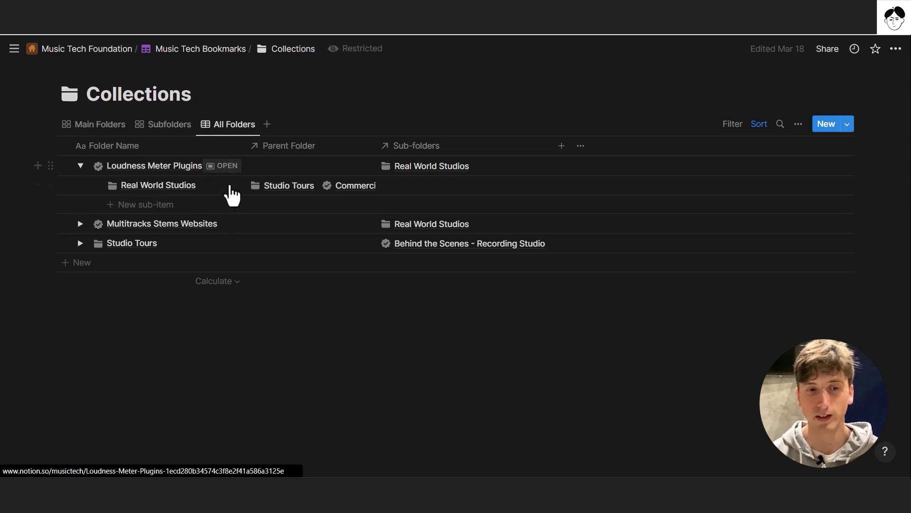
Open the Loudness Meter Plugins entry and reveal its RaindropID and creation time properties, hiding them again.
left_click(224, 167)
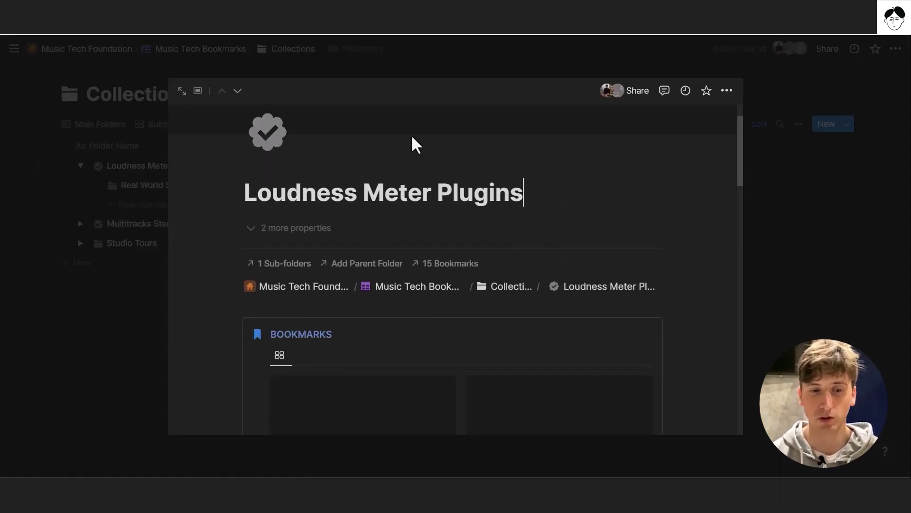
left_click(269, 229)
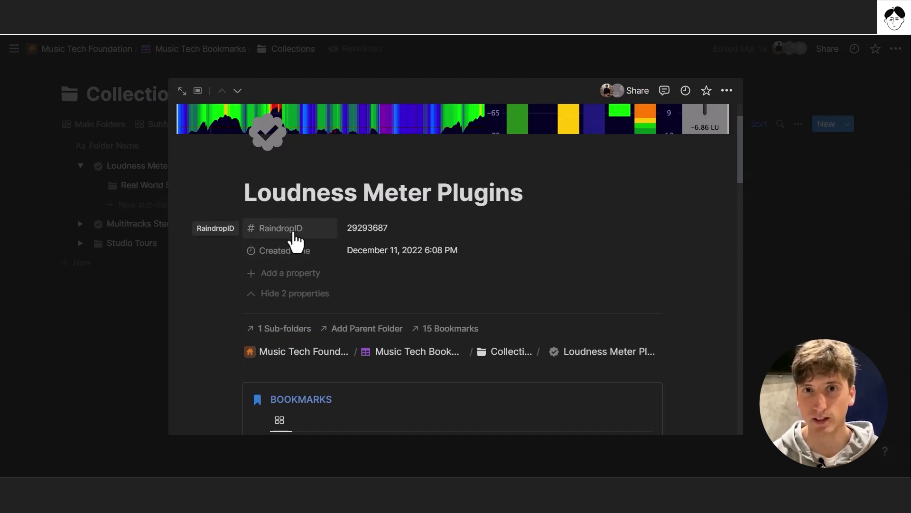
left_click(296, 294)
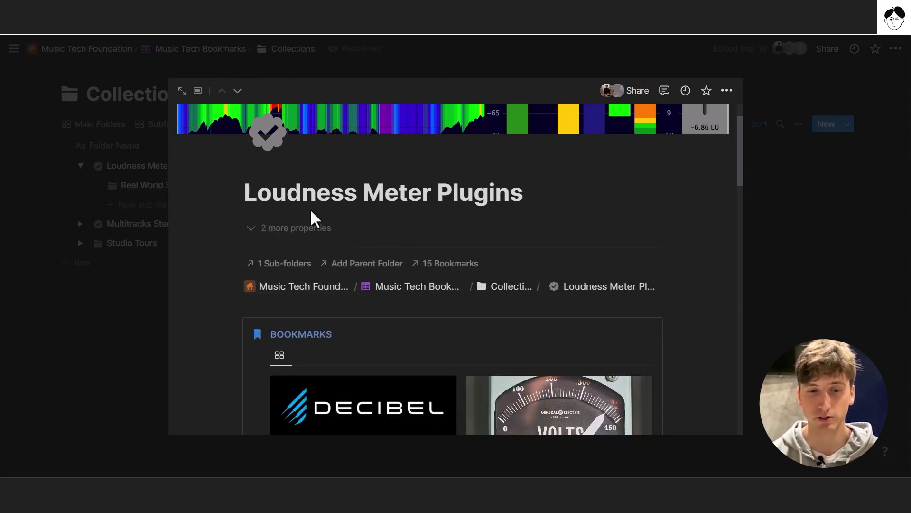
Examine the breadcrumb and BOOKMARKS gallery of the Loudness Meter Plugins entry, opening it as a full page.
scroll(350, 236, "down", 3)
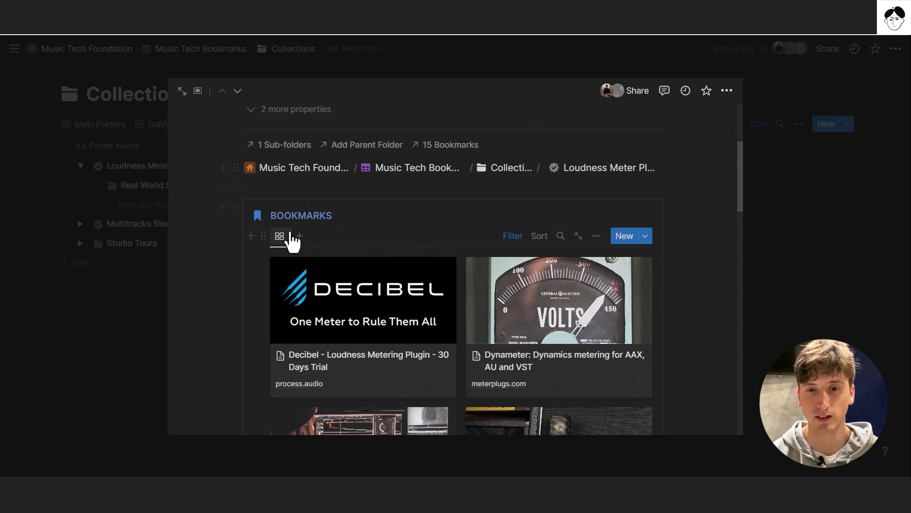
left_click(225, 171)
scroll(356, 250, "down", 4)
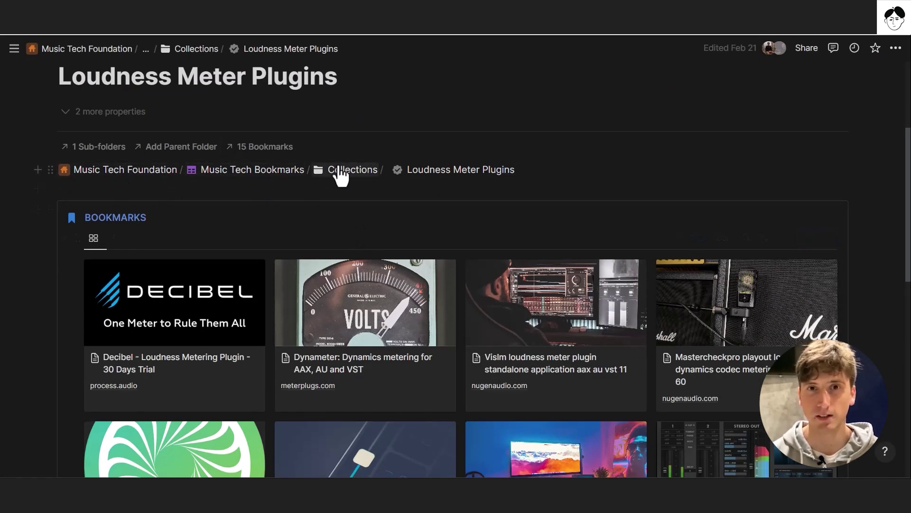
left_click(248, 189)
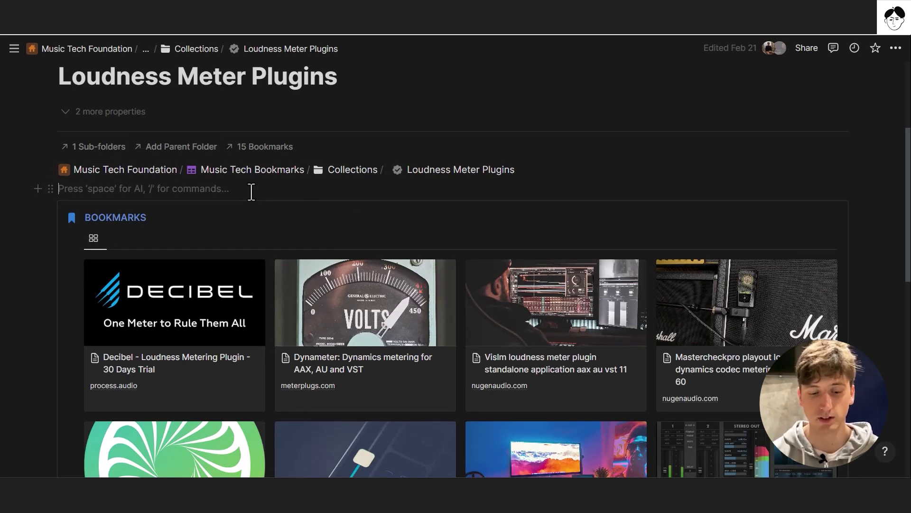
type("/bre")
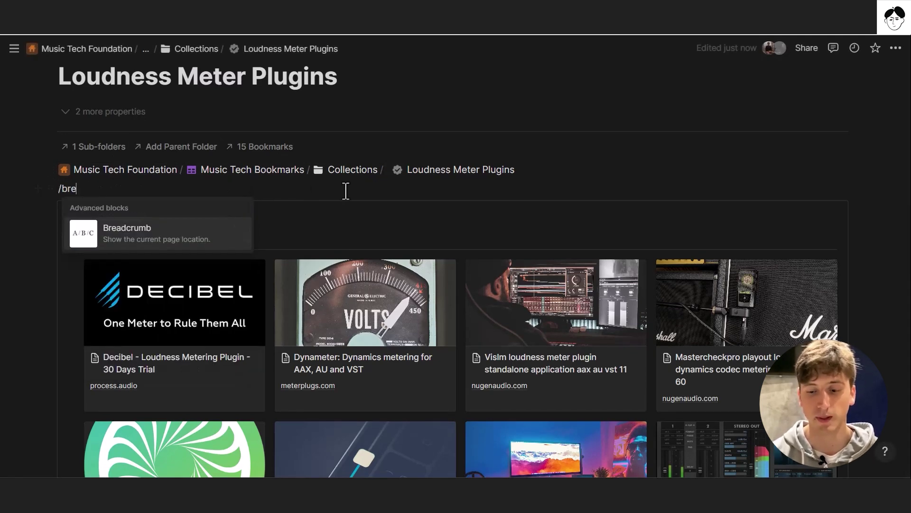
key("BackSpace")
key("BackSpace")
key("BackSpace")
key("BackSpace")
Browse the bookmark cards on the Loudness Meter Plugins page and return to the Collections database.
scroll(342, 157, "down", 1)
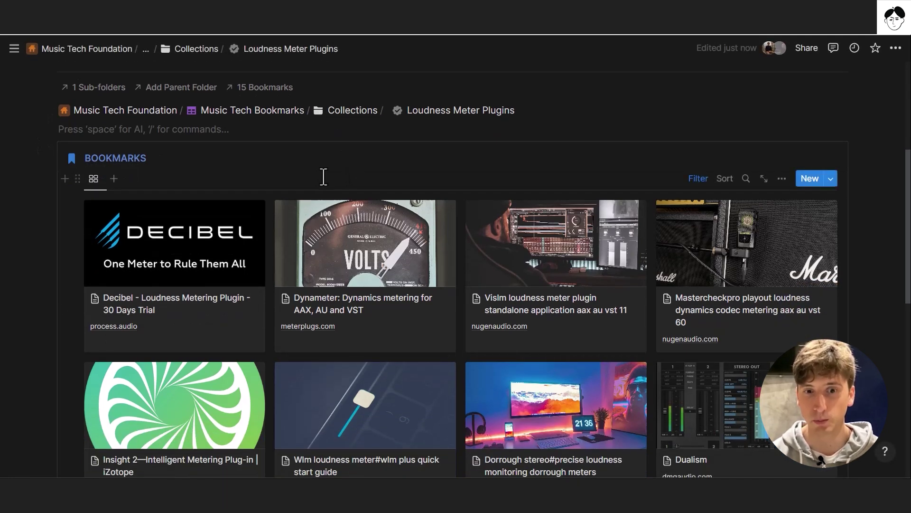
scroll(332, 185, "down", 2)
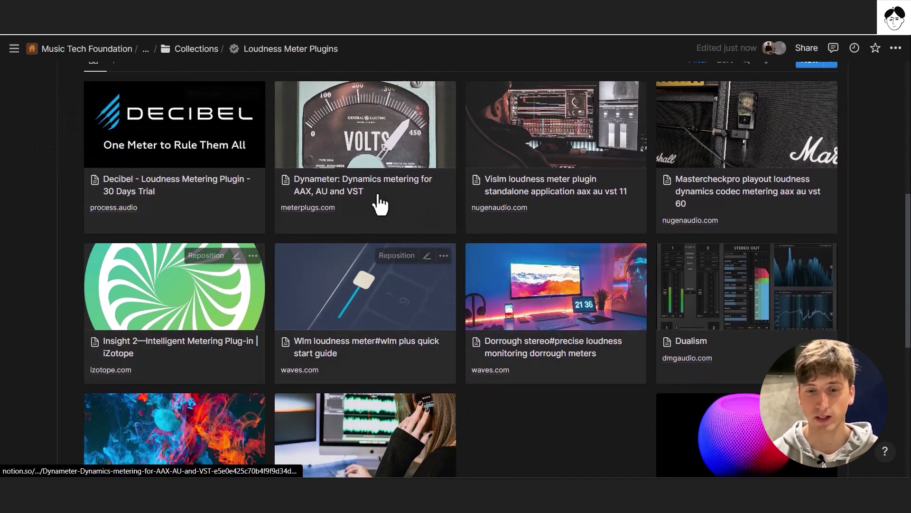
scroll(346, 273, "up", 4)
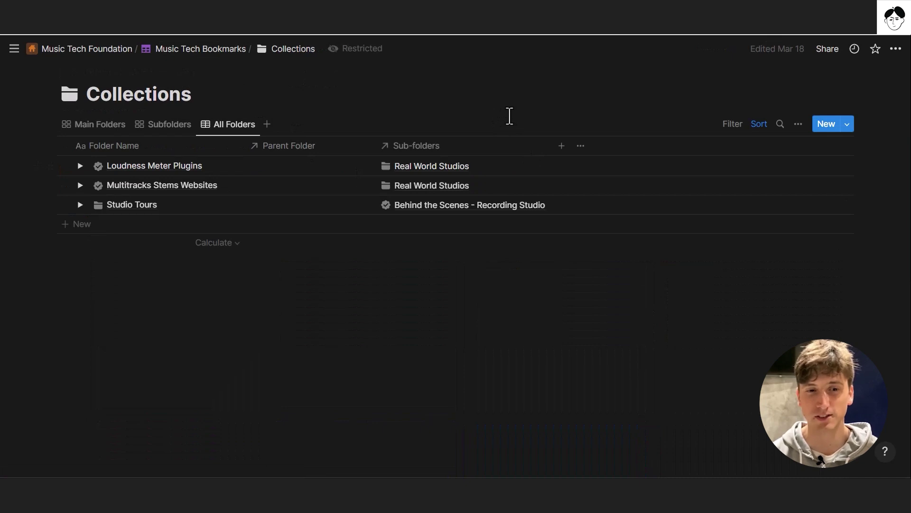
Open the [Parent_Folder] template of Collections for editing, examine its layout and close it.
left_click(847, 124)
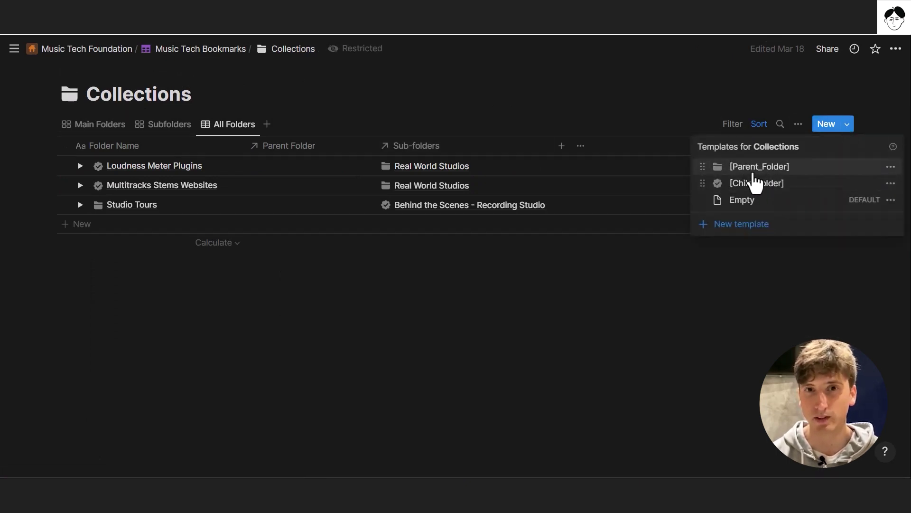
left_click(890, 167)
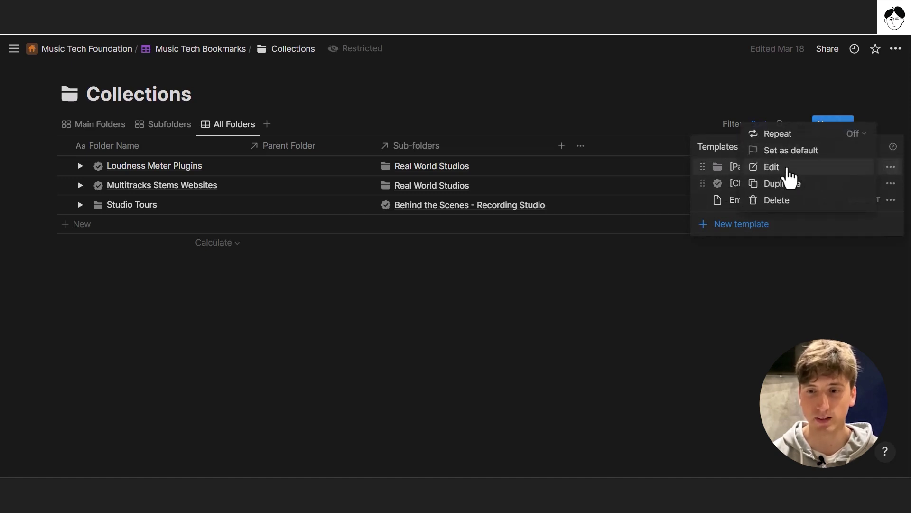
left_click(772, 167)
scroll(409, 294, "down", 2)
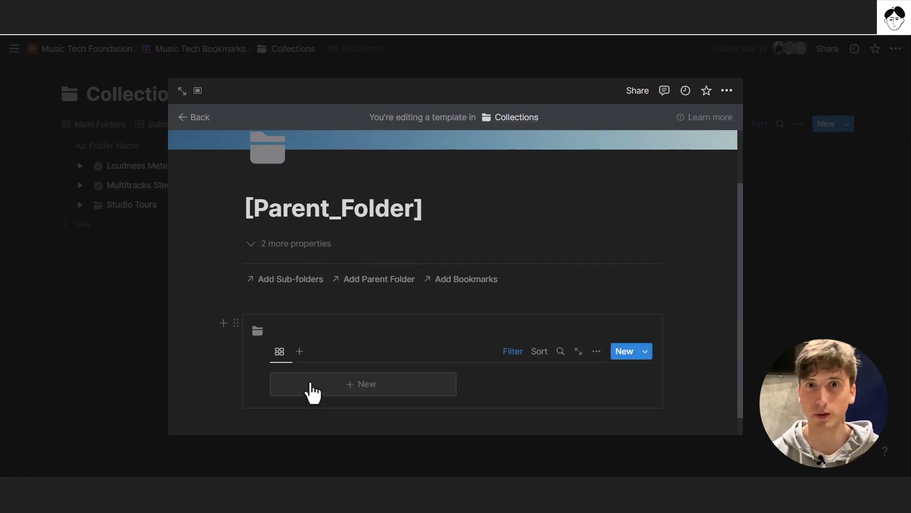
key("Escape")
Open the [Child_Folder] template of Collections for editing, examine its breadcrumb and BOOKMARKS section, and close it.
left_click(848, 124)
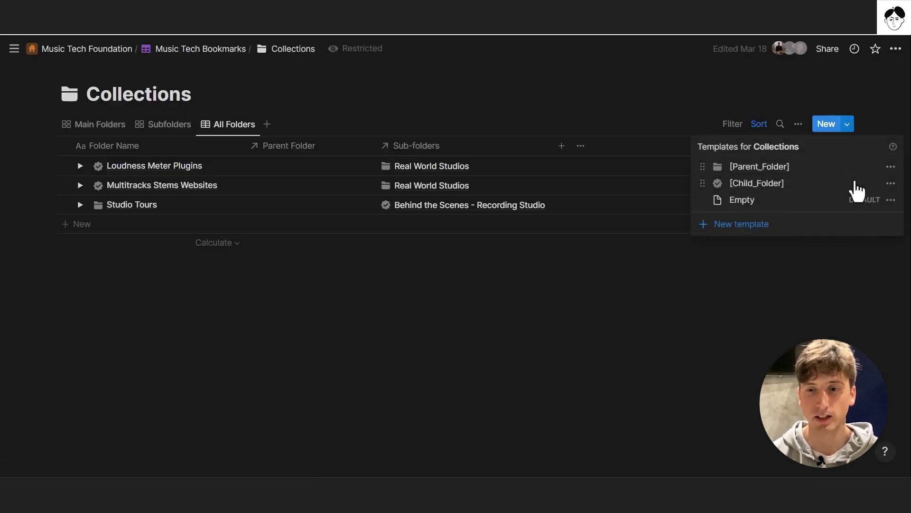
left_click(890, 183)
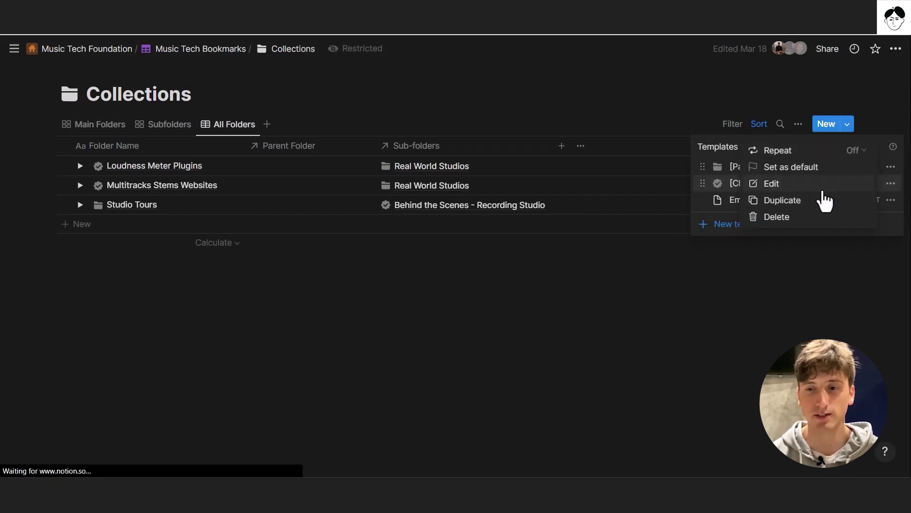
left_click(823, 186)
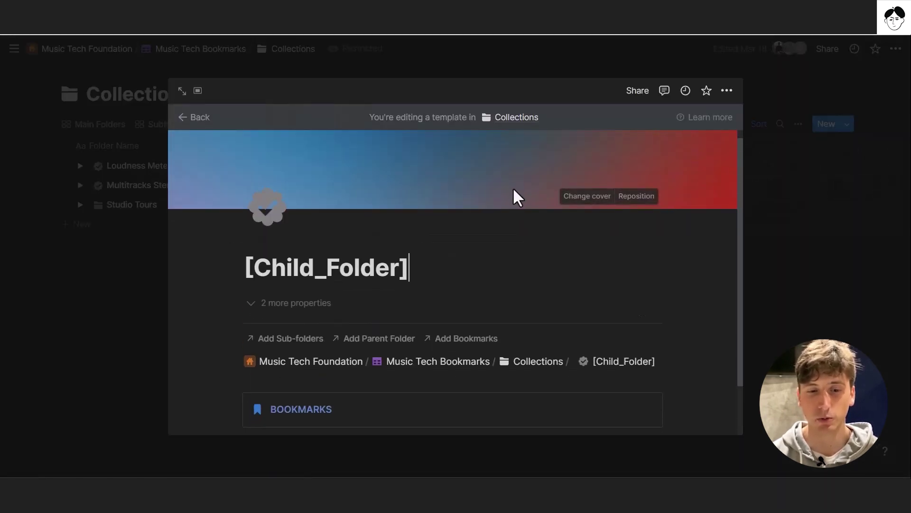
scroll(503, 209, "down", 2)
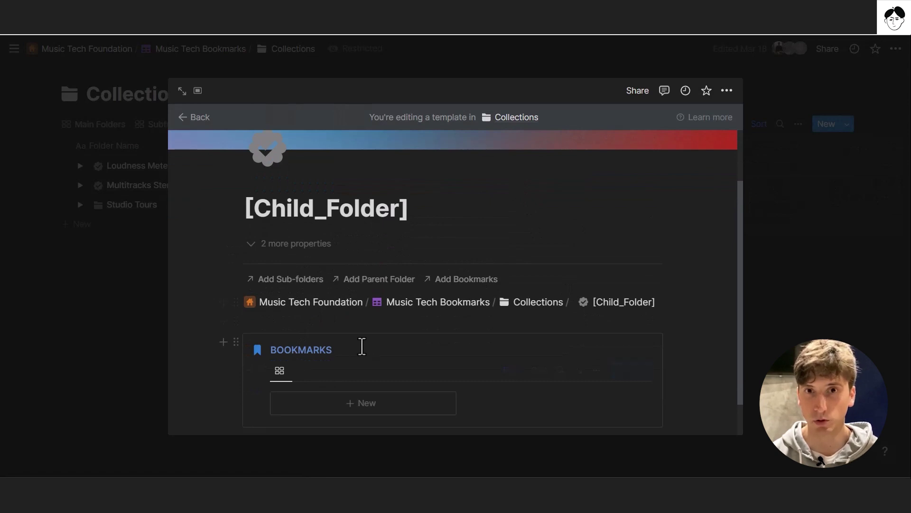
left_click(85, 179)
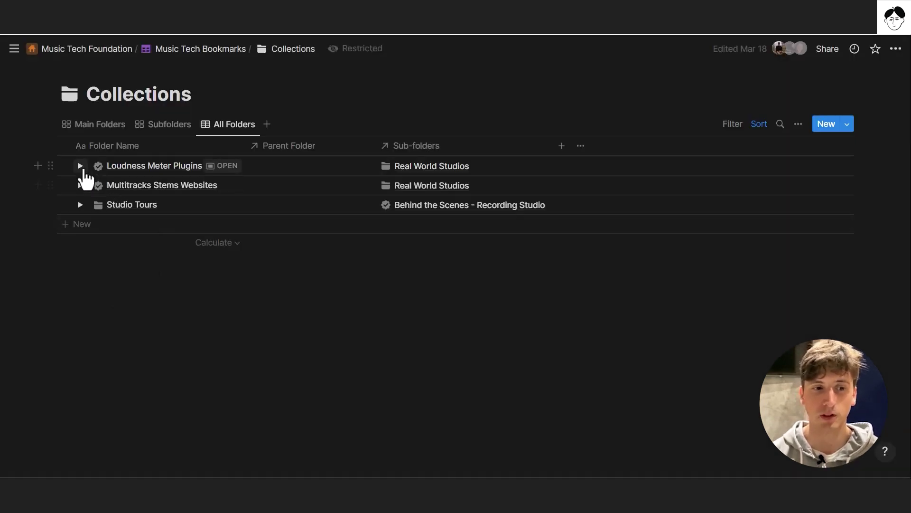
Expand the Loudness Meter Plugins folder in the All Folders table to look at its sub-items.
left_click(81, 166)
left_click(95, 186)
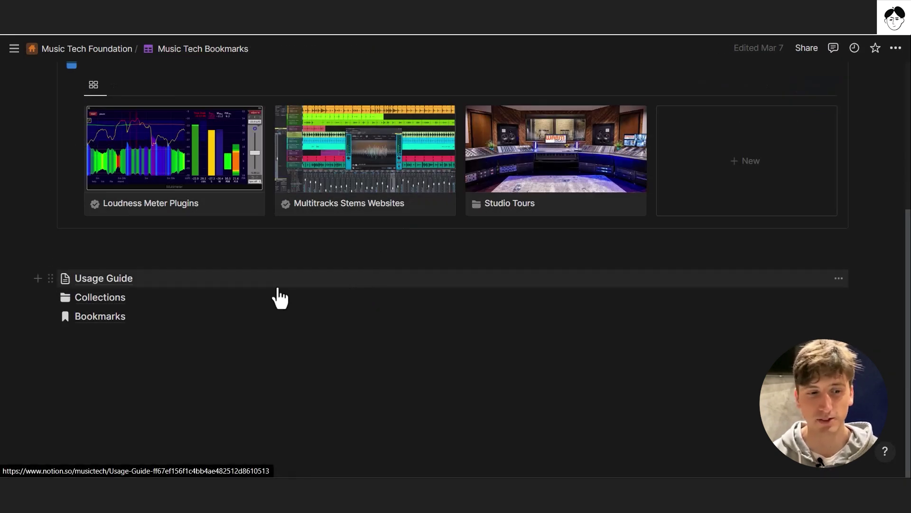
Open the Bookmarks database from the Music Tech Bookmarks page and view the properties of "Peter Gabriel - Games Without Frontiers".
left_click(255, 318)
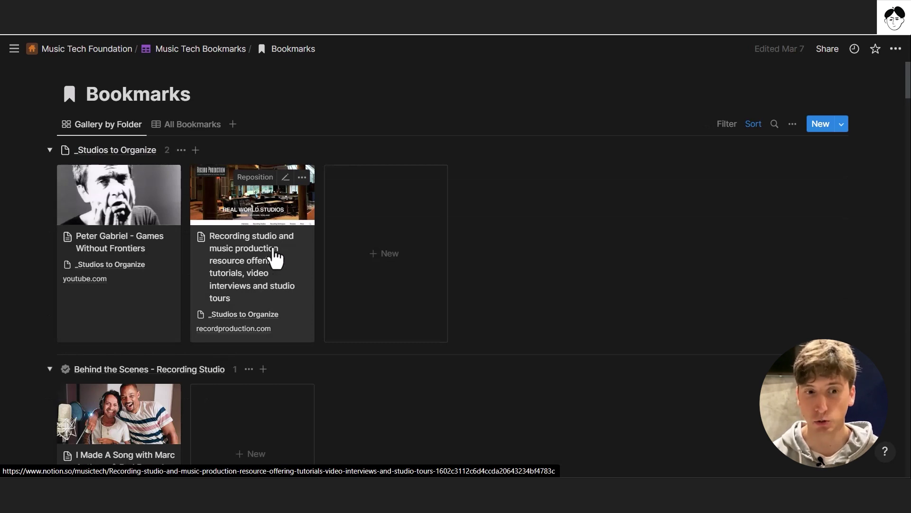
left_click(134, 218)
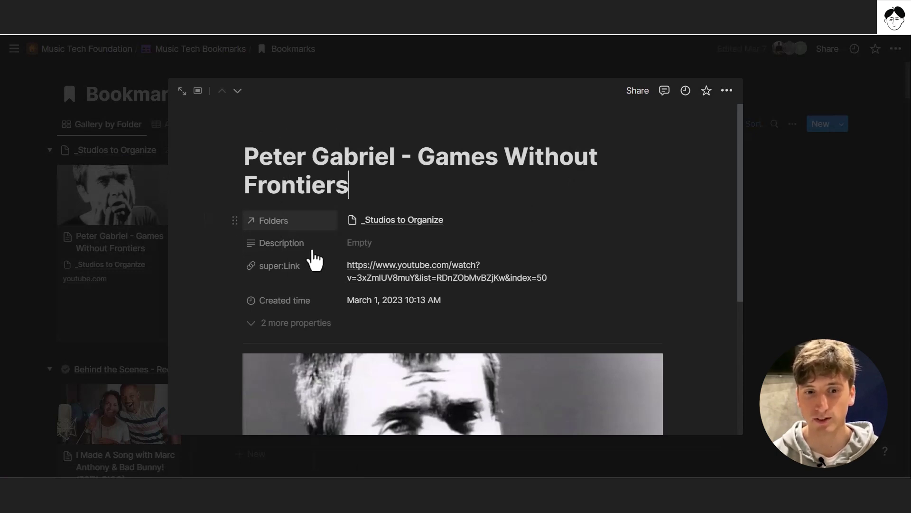
Look at the linked pages offered for the bookmark's Folders property and check its Description property, leaving both as they are.
left_click(654, 225)
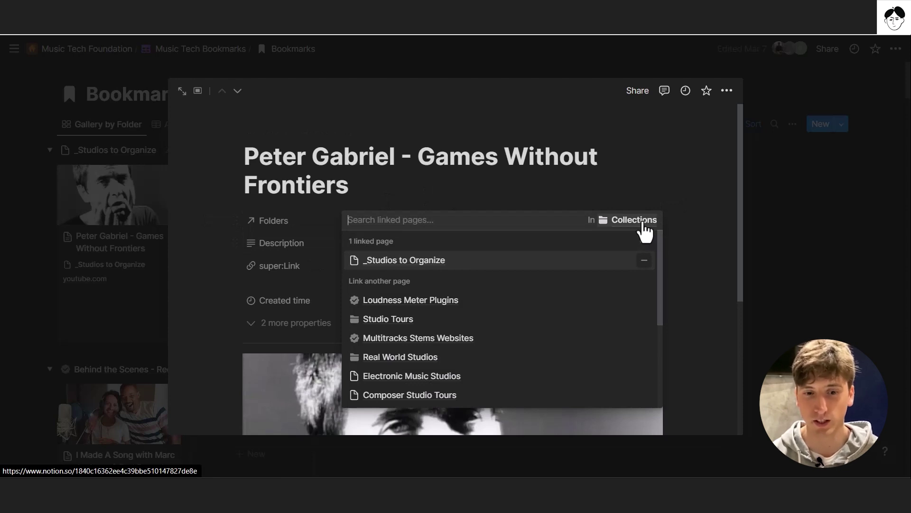
left_click(533, 194)
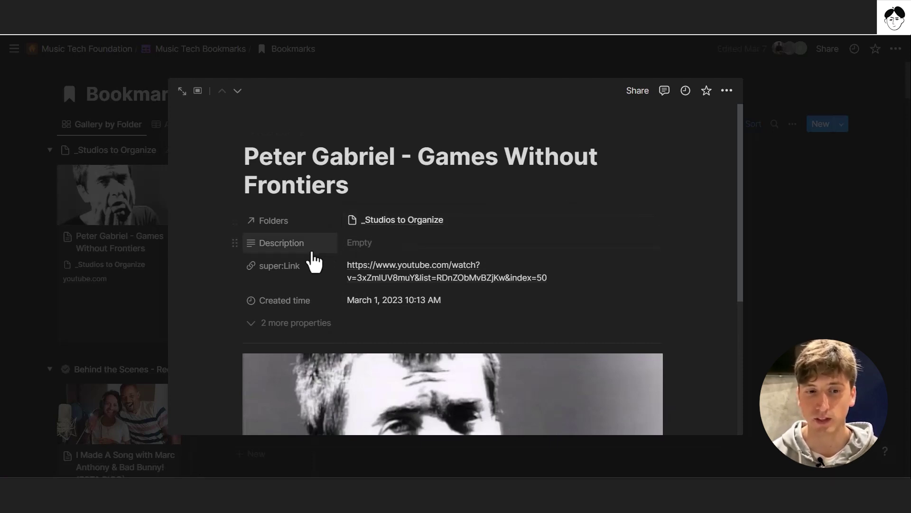
left_click(363, 252)
key("Escape")
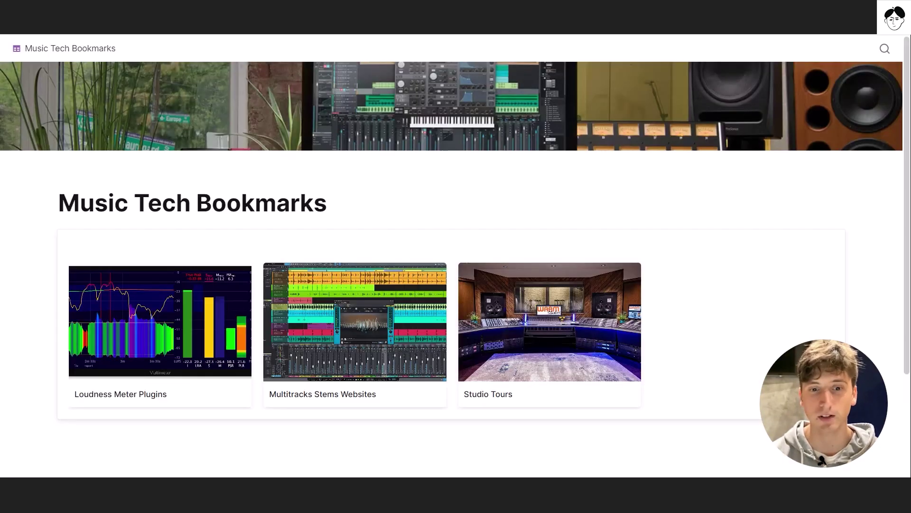
Switch to the published Music Tech Bookmarks site and browse the Loudness Meter Plugins collection, opening the Decibel bookmark.
left_click(157, 332)
scroll(340, 190, "down", 3)
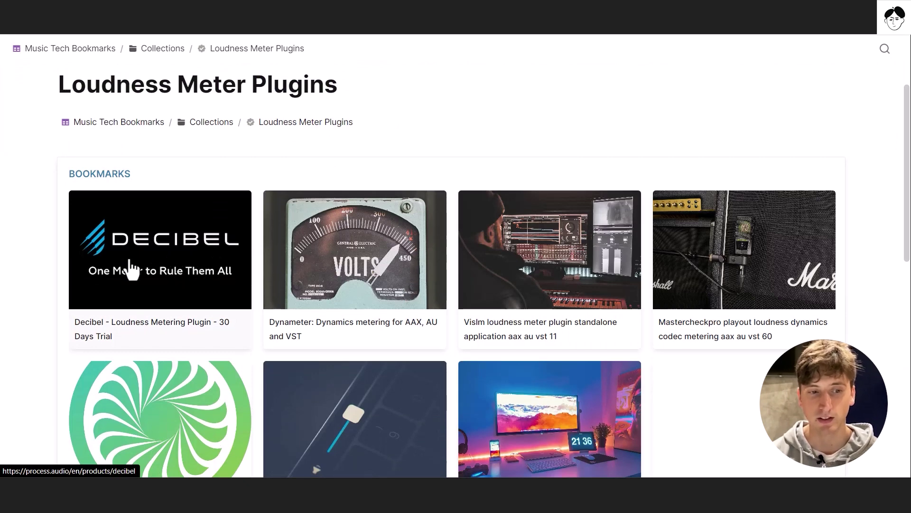
left_click(241, 315)
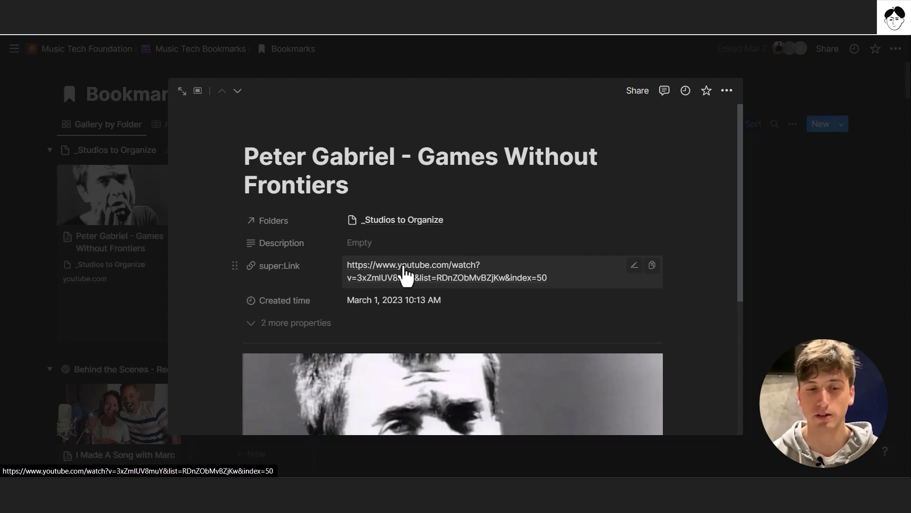
Reveal the Notion bookmark's hidden Parent Folder and RaindropID properties, hide them again, view the page image and close the bookmark.
scroll(406, 275, "down", 2)
left_click(319, 264)
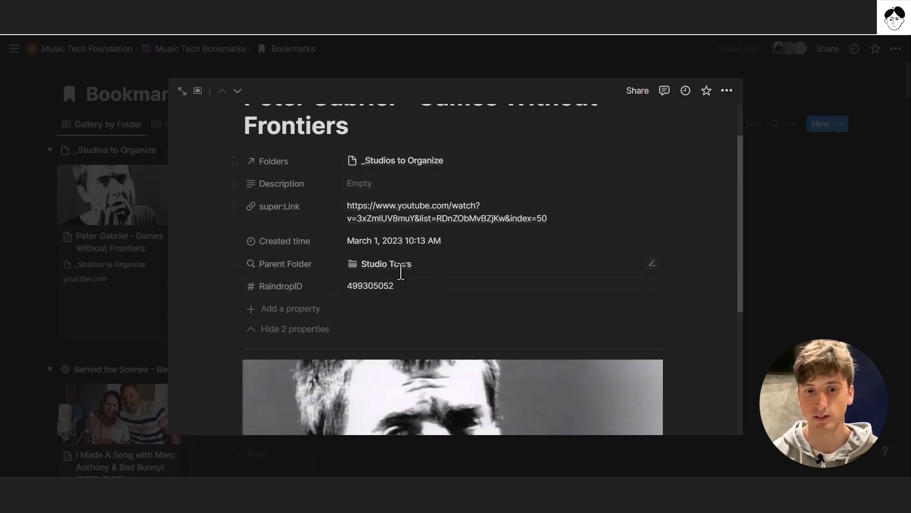
left_click(652, 264)
left_click(500, 271)
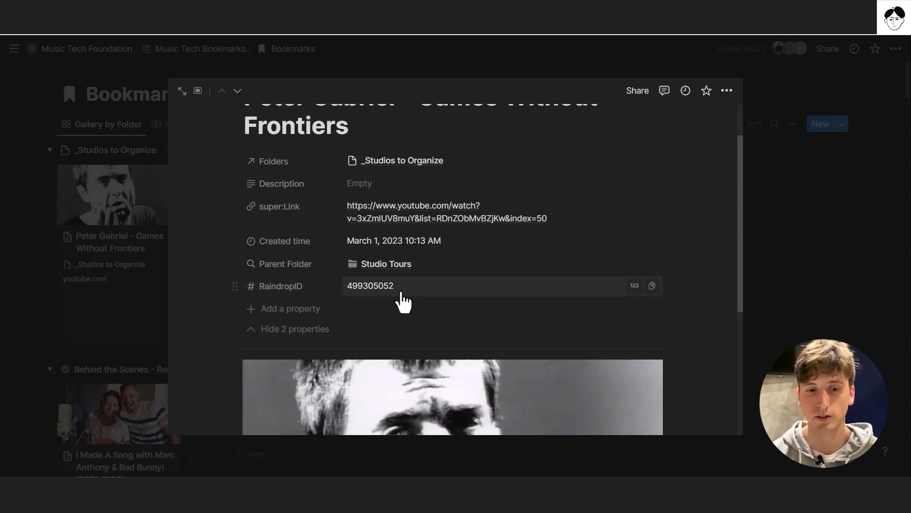
left_click(313, 329)
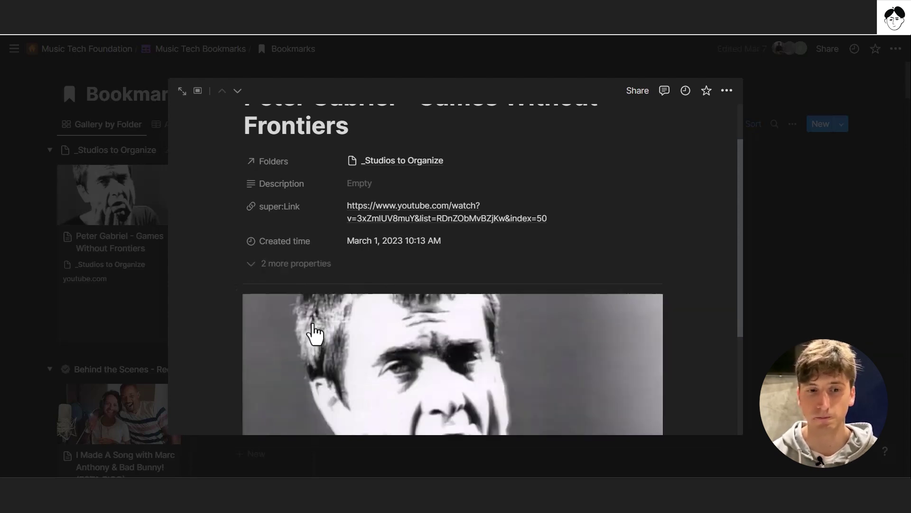
scroll(413, 238, "down", 3)
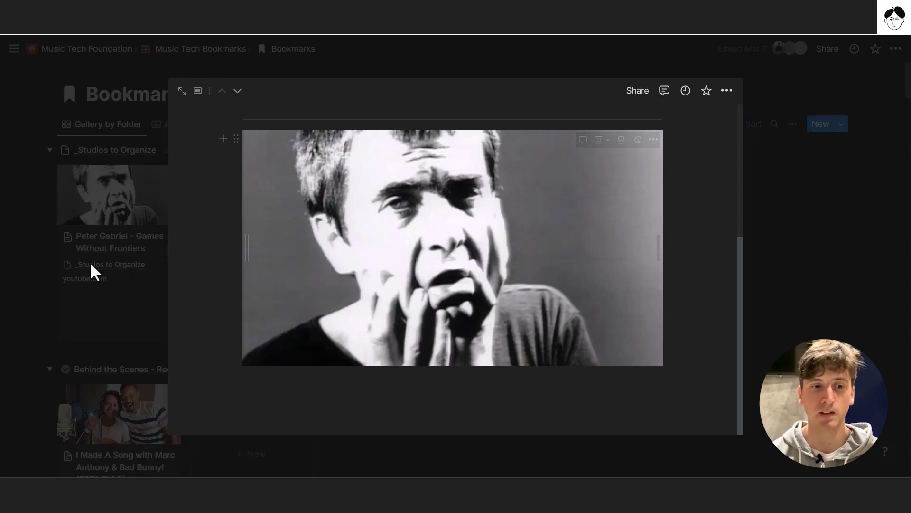
left_click(112, 231)
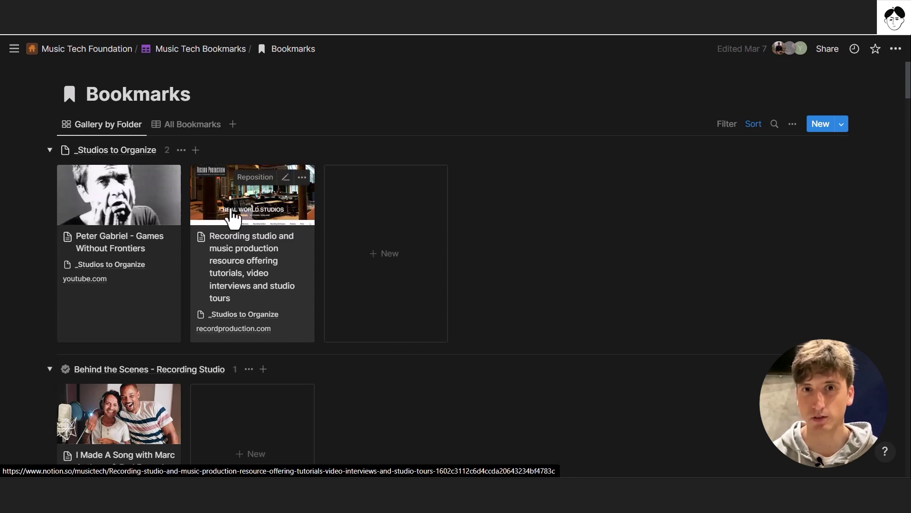
Go back to the Music Tech Bookmarks page in Notion, view its web sharing settings and close them.
left_click(204, 49)
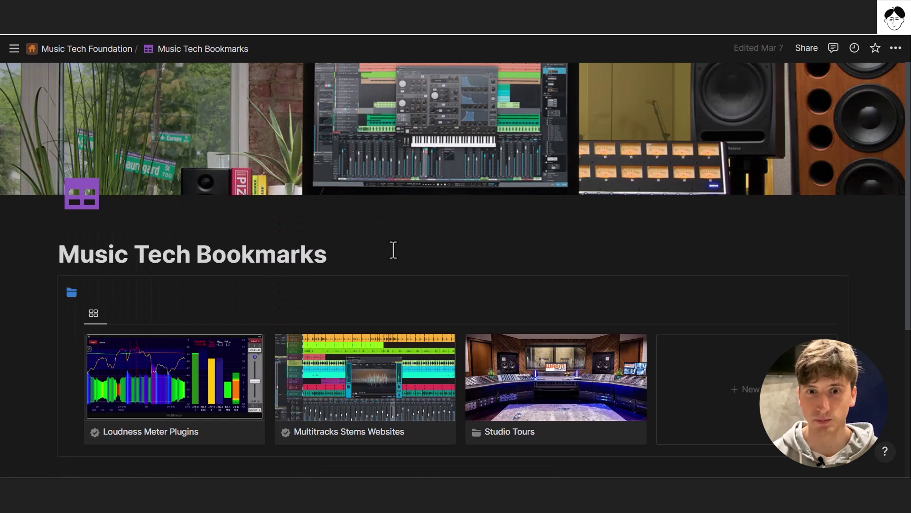
left_click(806, 48)
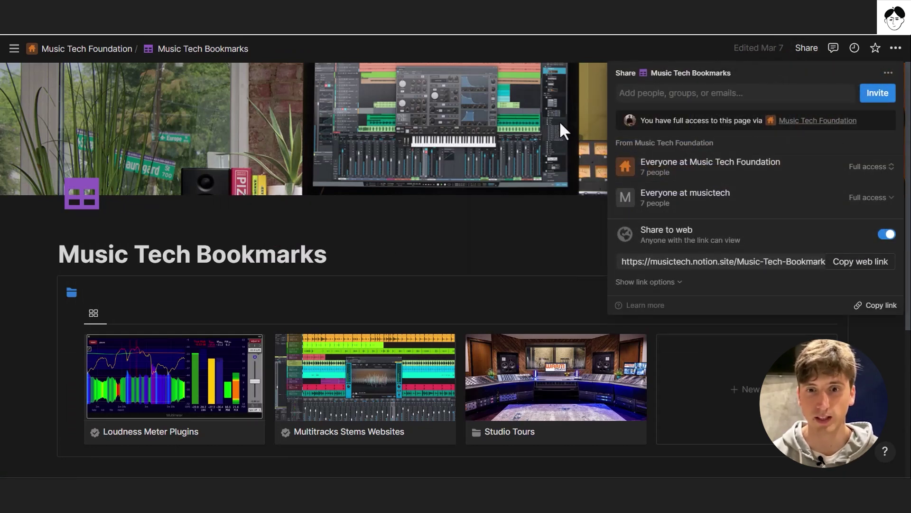
left_click(548, 50)
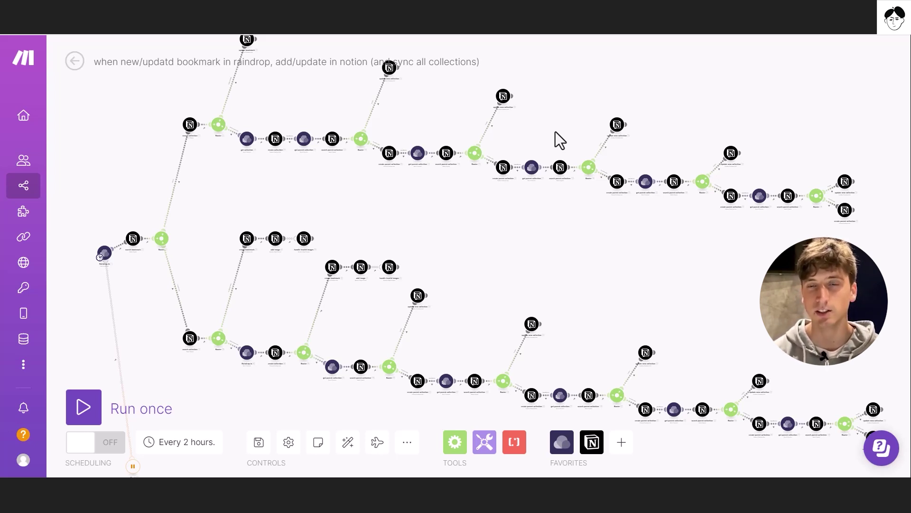
Switch to the Make scenario and examine the collection and tag filters of the Raindrop.io Watch Bookmarks module.
left_click_drag(220, 301, 426, 223)
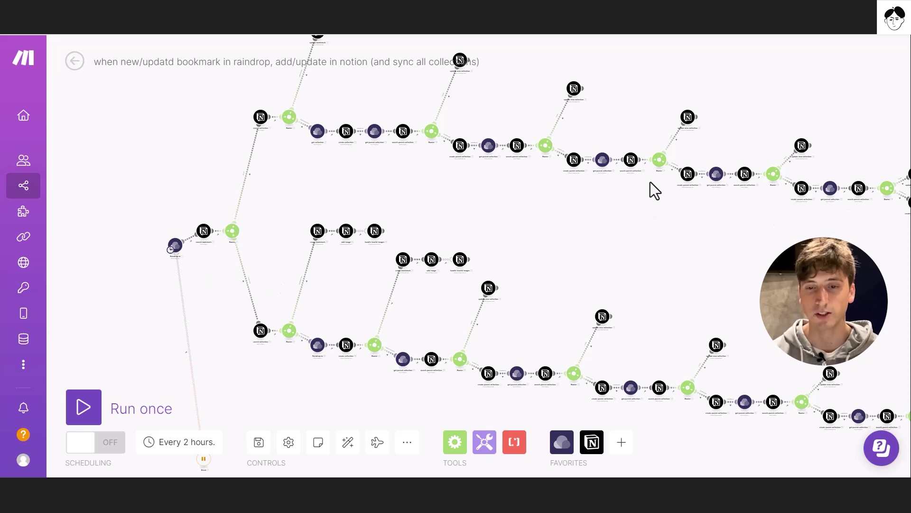
scroll(173, 253, "up", 5)
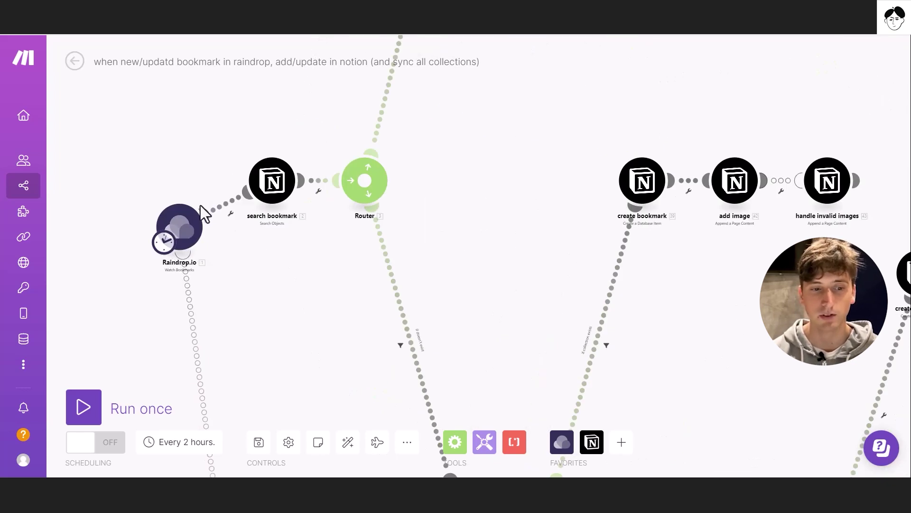
left_click_drag(257, 235, 345, 212)
scroll(317, 200, "up", 4)
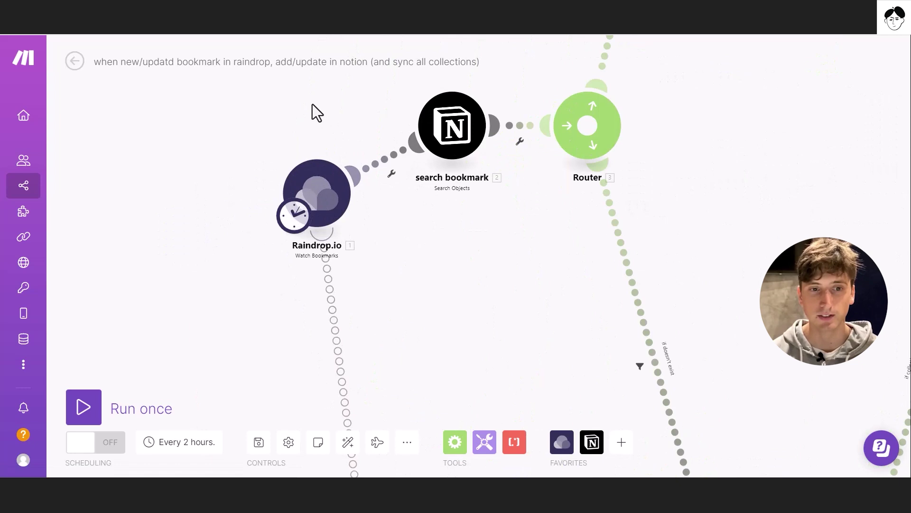
left_click(332, 201)
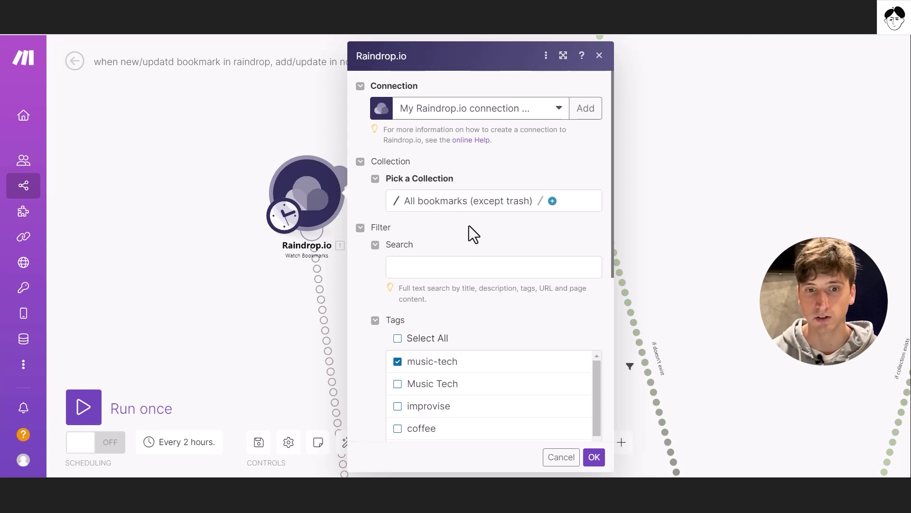
scroll(468, 225, "down", 1)
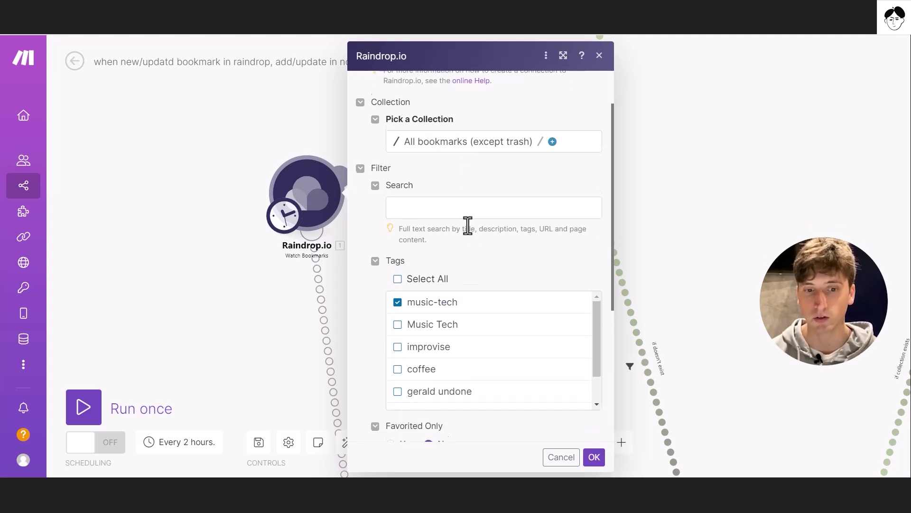
scroll(403, 230, "down", 1)
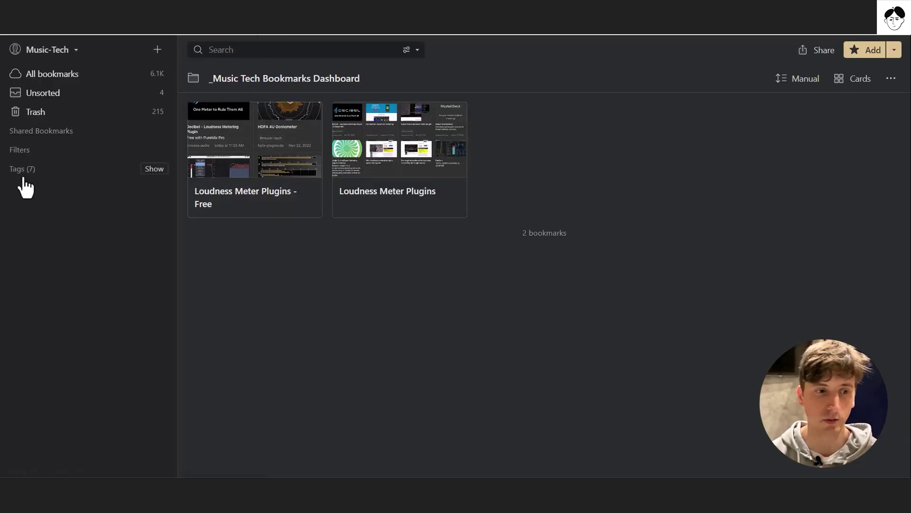
Look through the Shared Bookmarks group in Raindrop.io, return to Make to review the Watch Bookmarks module's remaining filters and limit, and close it.
left_click(20, 171)
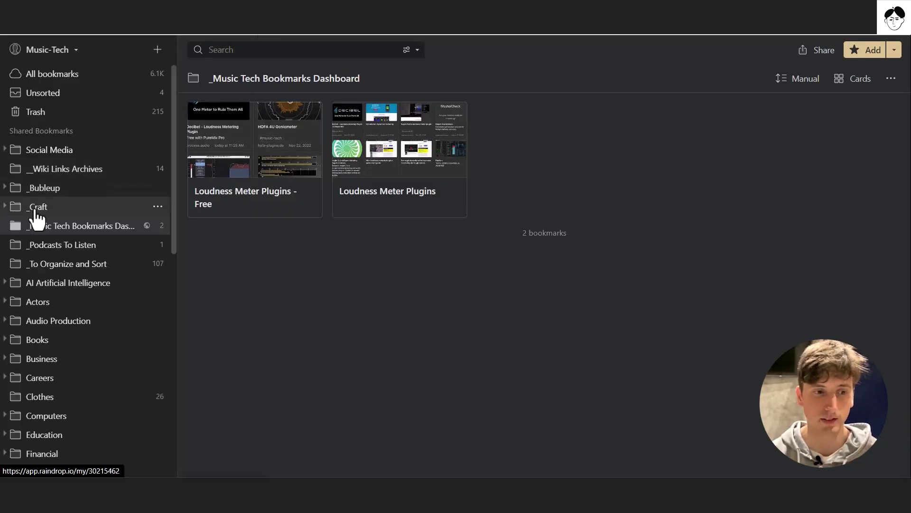
left_click(19, 130)
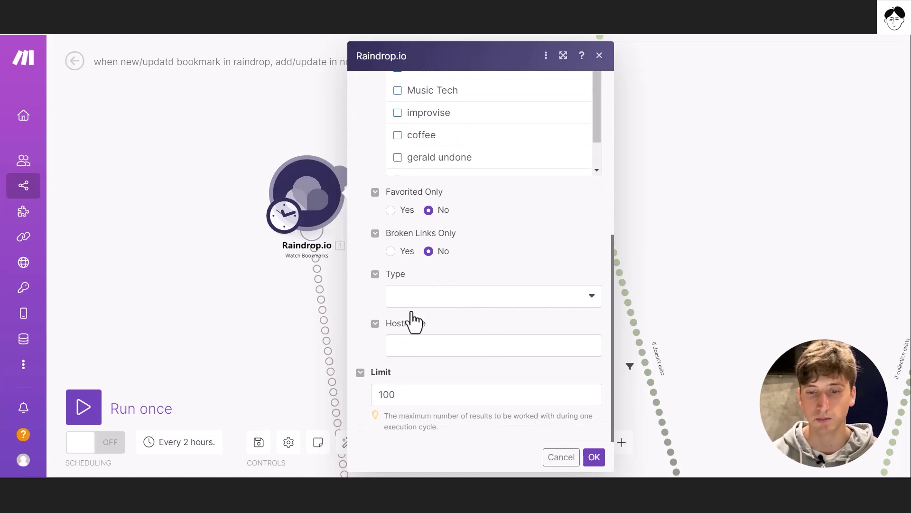
scroll(433, 342, "up", 3)
scroll(380, 342, "down", 3)
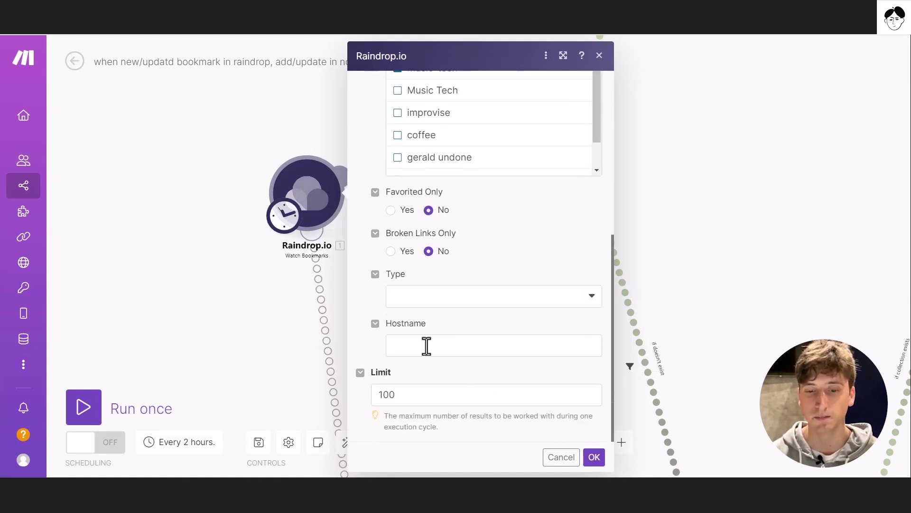
key("Escape")
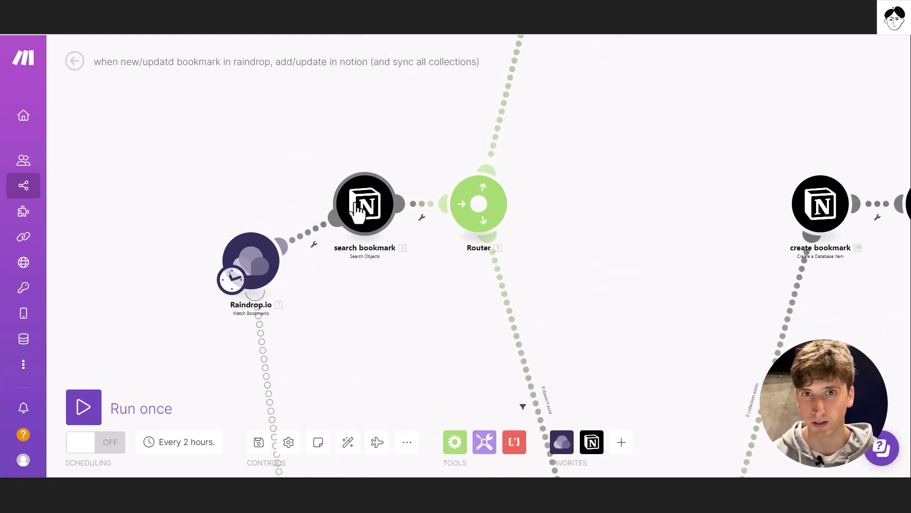
Open the "search bookmark" Notion module, examine its RaindropID filter, the number operators and the limit, and cancel without changes.
left_click(357, 211)
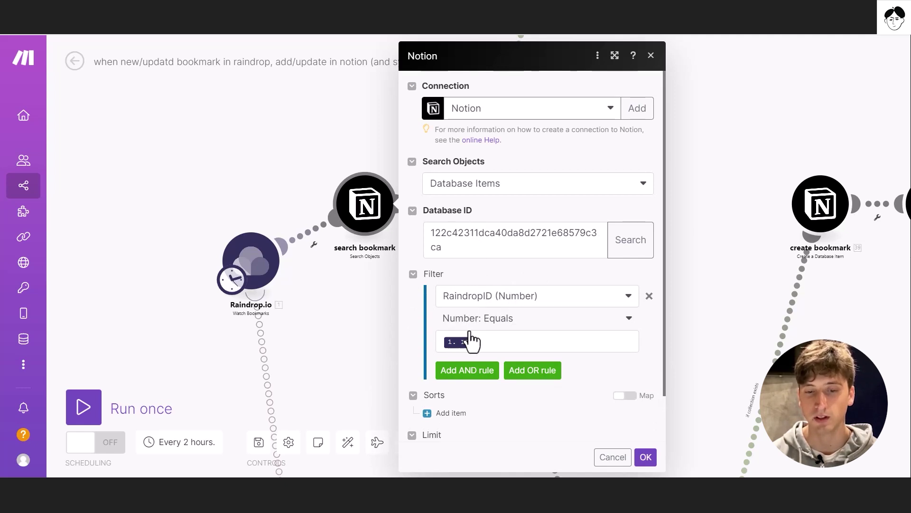
left_click(492, 327)
scroll(514, 392, "down", 3)
scroll(513, 386, "down", 2)
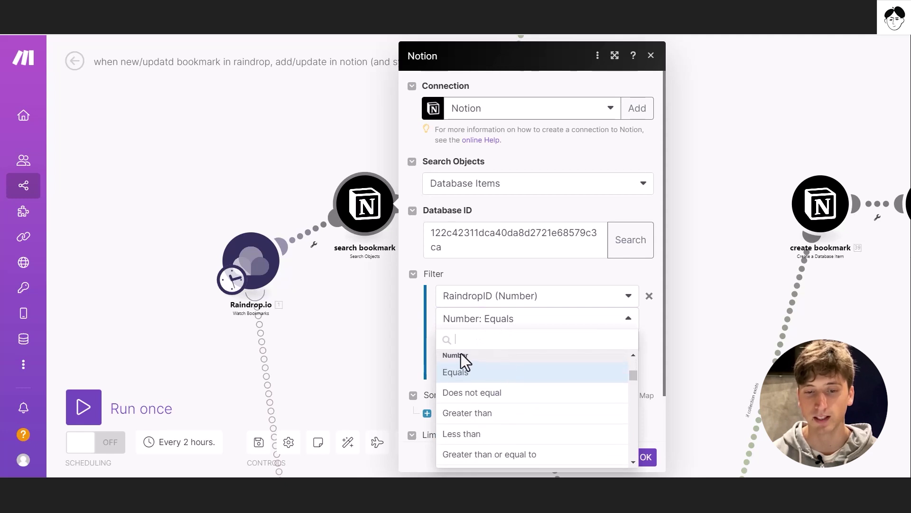
left_click(590, 278)
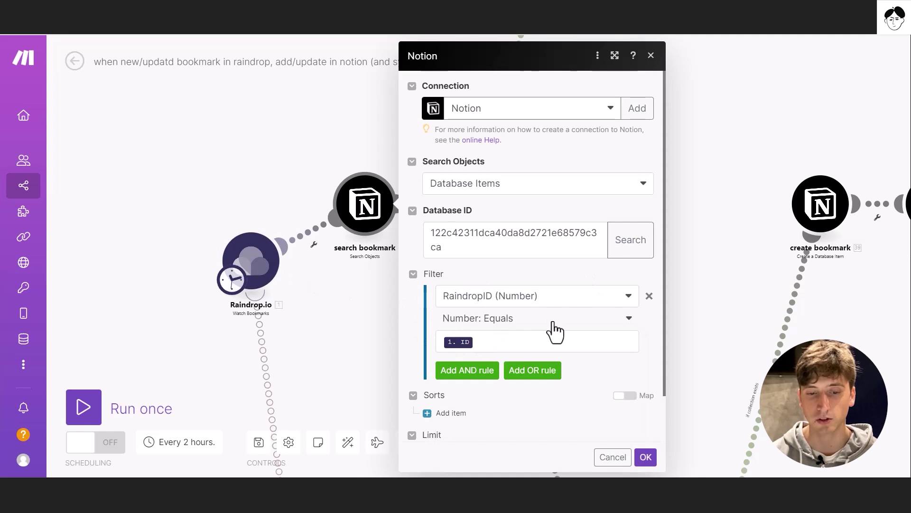
scroll(553, 328, "down", 2)
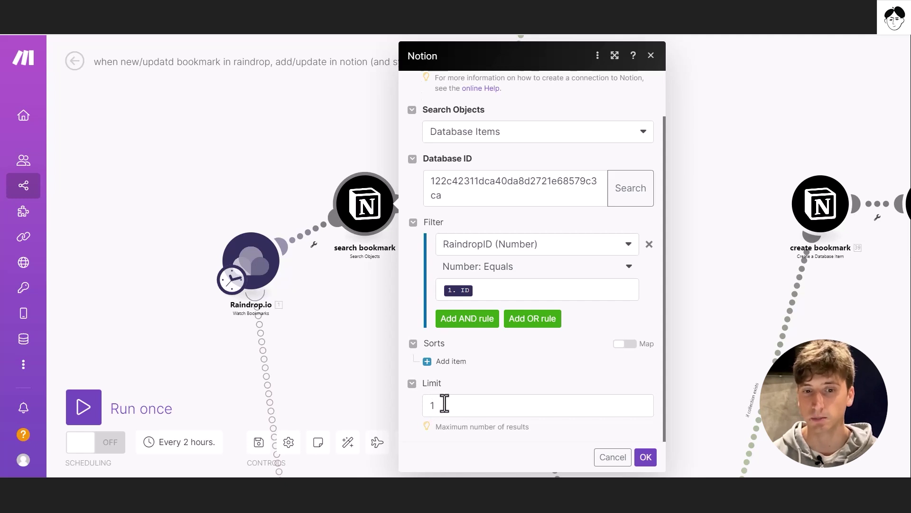
scroll(466, 377, "up", 2)
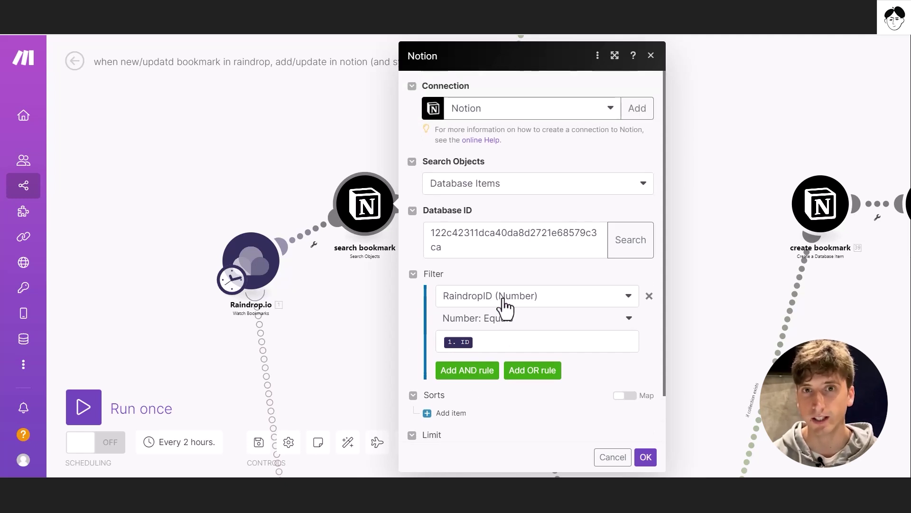
left_click(620, 458)
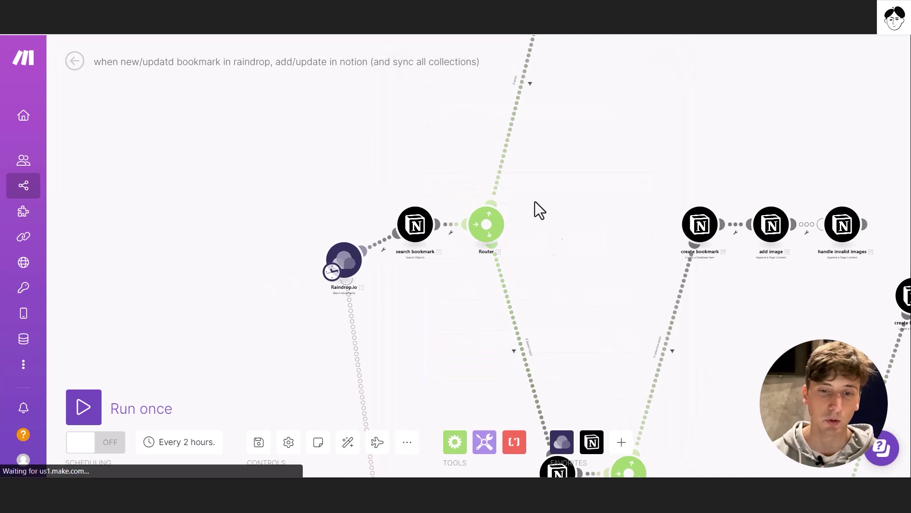
View the available Flow Control modules, including Router, and examine the condition of the first router's "if exists" filter before closing it.
left_click(456, 443)
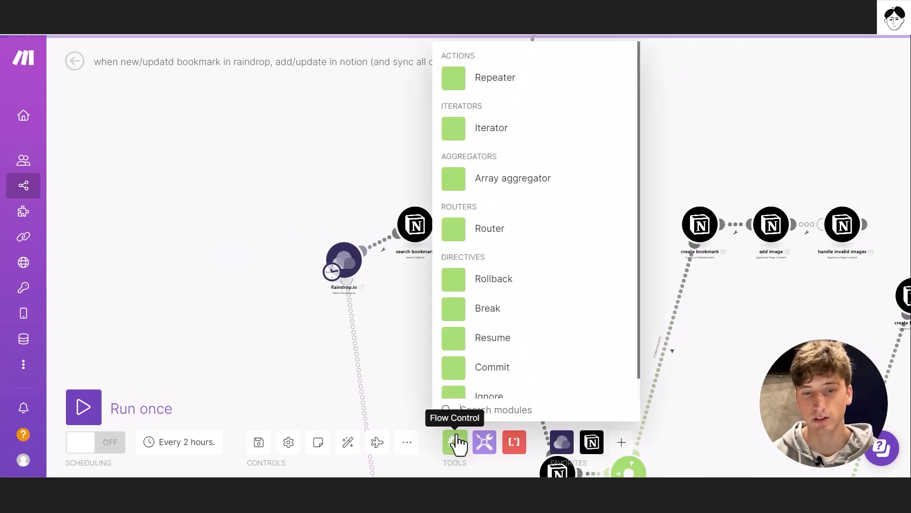
left_click(405, 323)
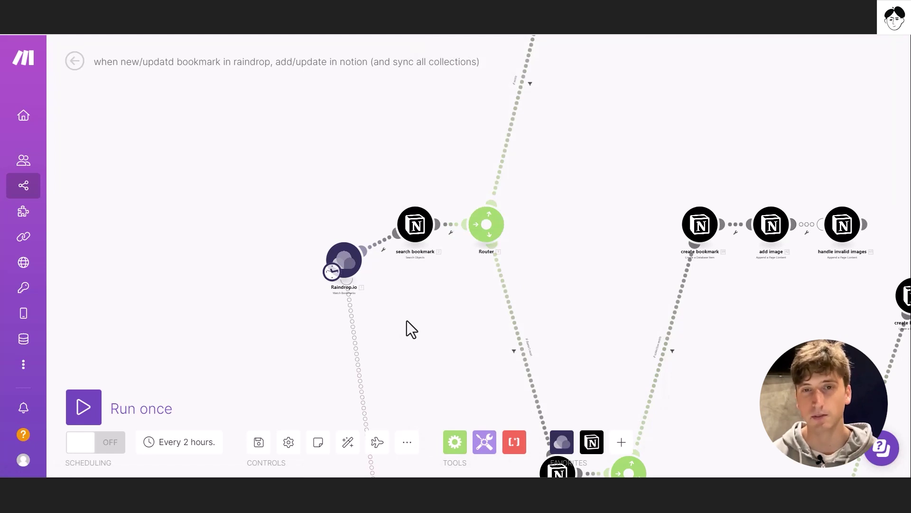
scroll(730, 122, "down", 5)
left_click_drag(730, 122, 546, 289)
scroll(527, 289, "up", 6)
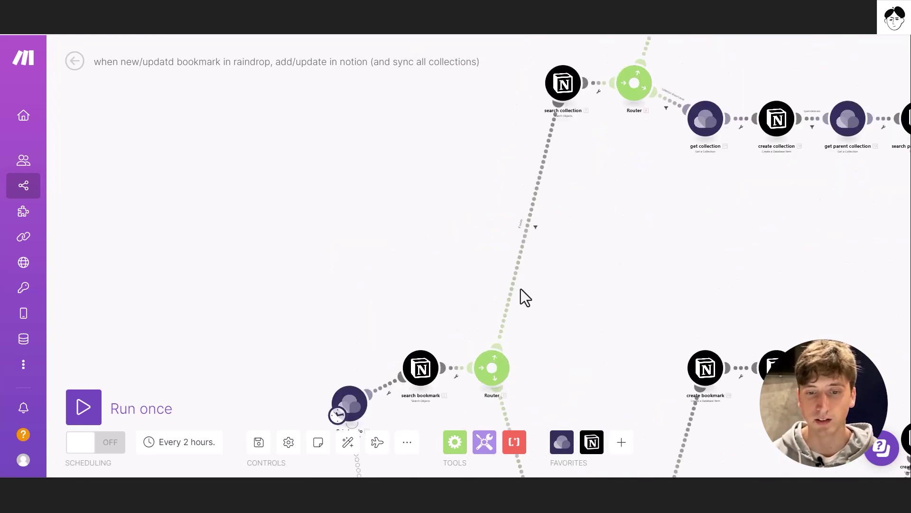
left_click(535, 187)
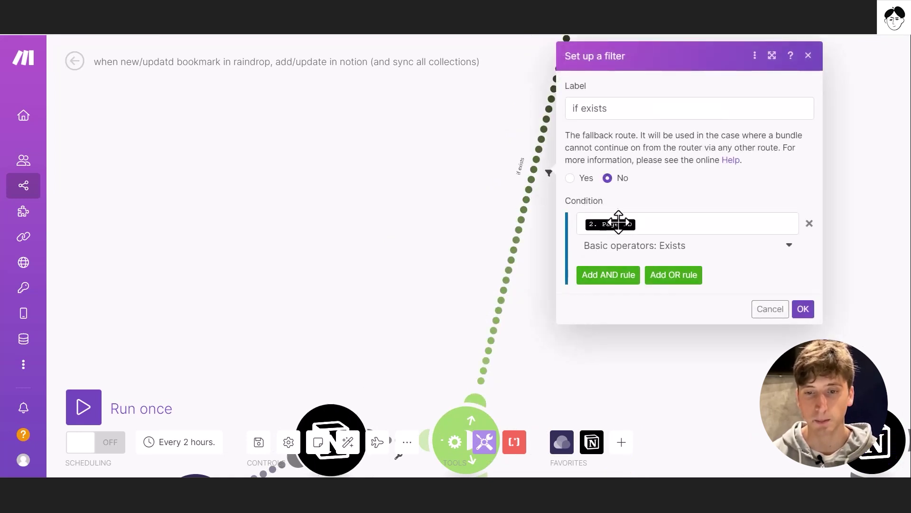
left_click(803, 309)
Open the "if doesn't exist" filter on the first router's other route and examine its Page ID condition.
scroll(687, 223, "down", 5)
left_click_drag(579, 303, 612, 38)
scroll(560, 270, "up", 3)
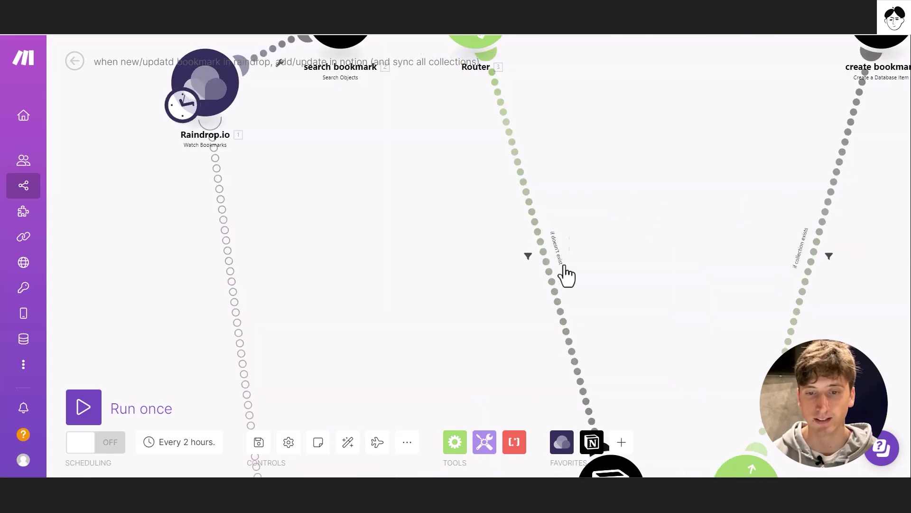
left_click(543, 264)
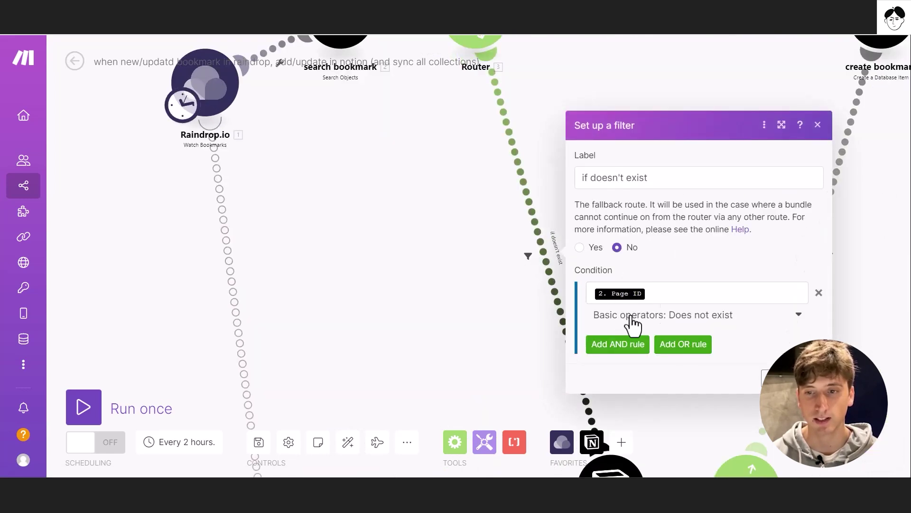
Close the "if doesn't exist" filter and look over where the first router's two routes lead.
left_click(817, 124)
scroll(679, 338, "down", 3)
left_click_drag(678, 337, 536, 428)
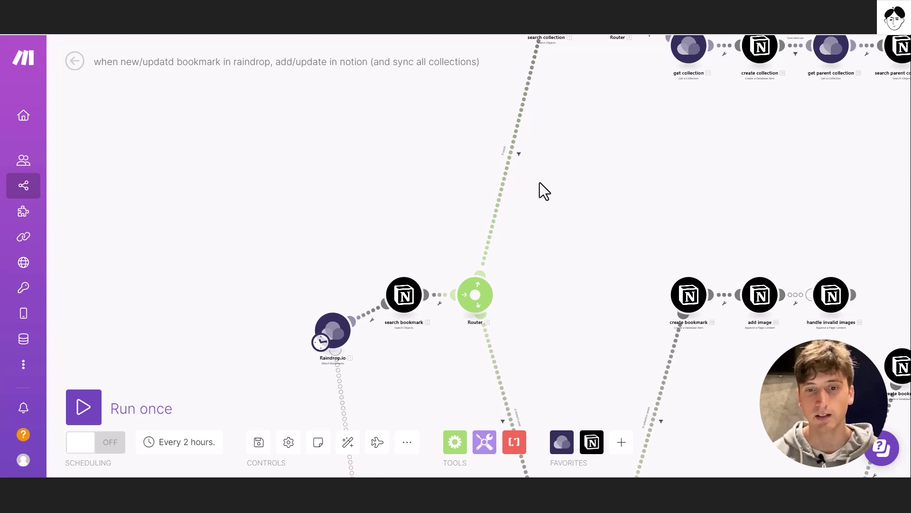
scroll(463, 218, "up", 3)
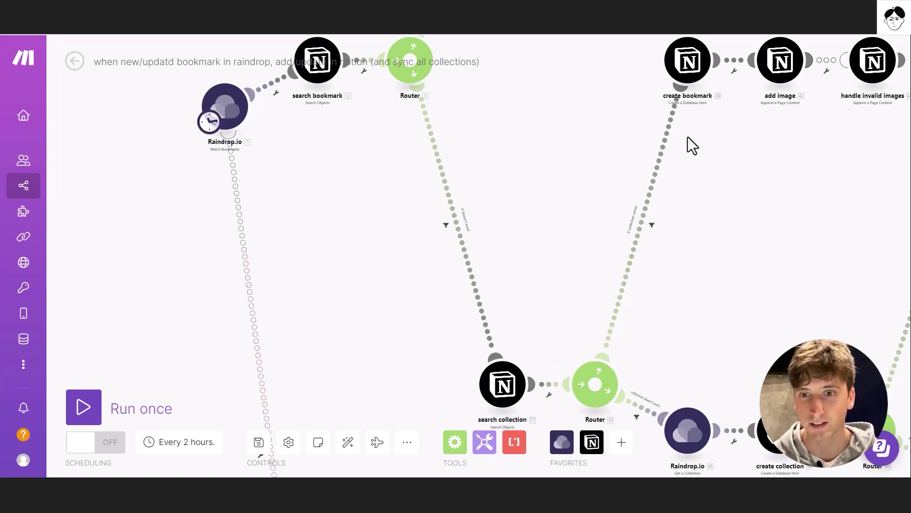
scroll(720, 86, "down", 2)
left_click_drag(649, 142, 517, 380)
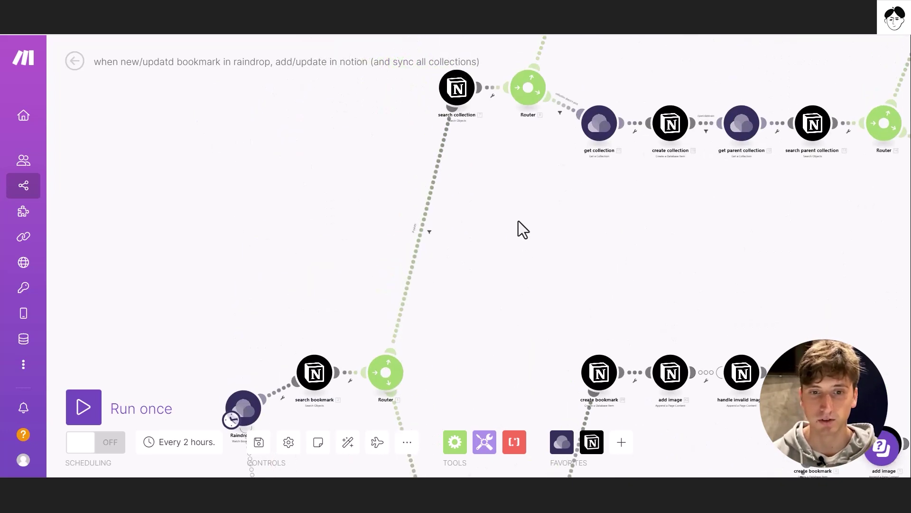
Open the "search collection" Notion module on the "if exists" route, examine its RaindropID filter and limit, and close it.
left_click_drag(521, 230, 505, 374)
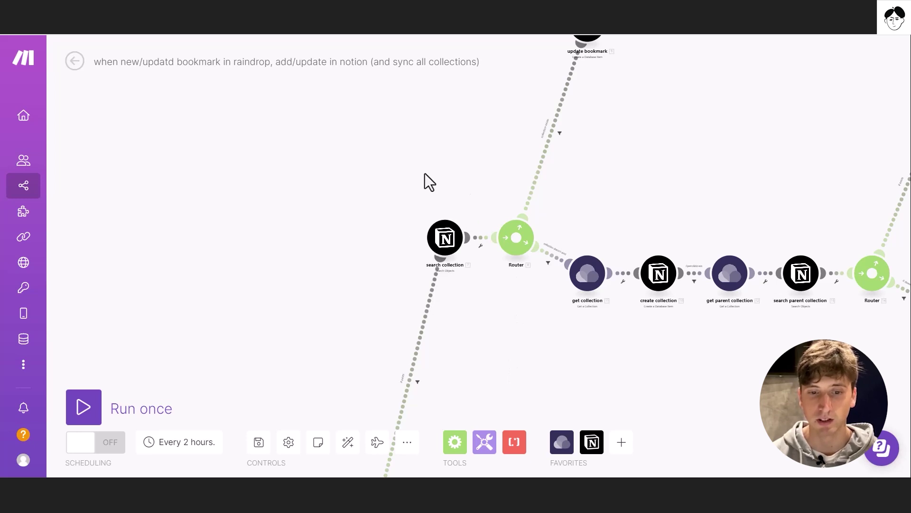
scroll(429, 232, "up", 3)
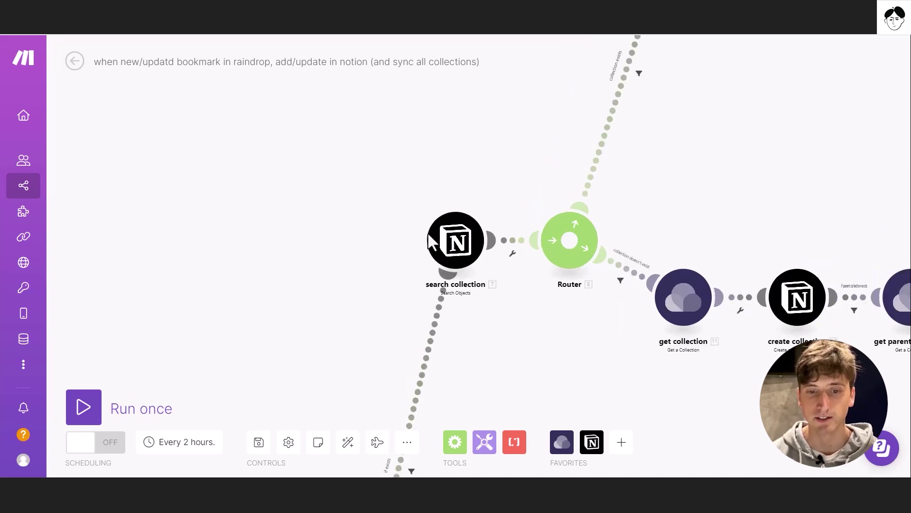
left_click(458, 255)
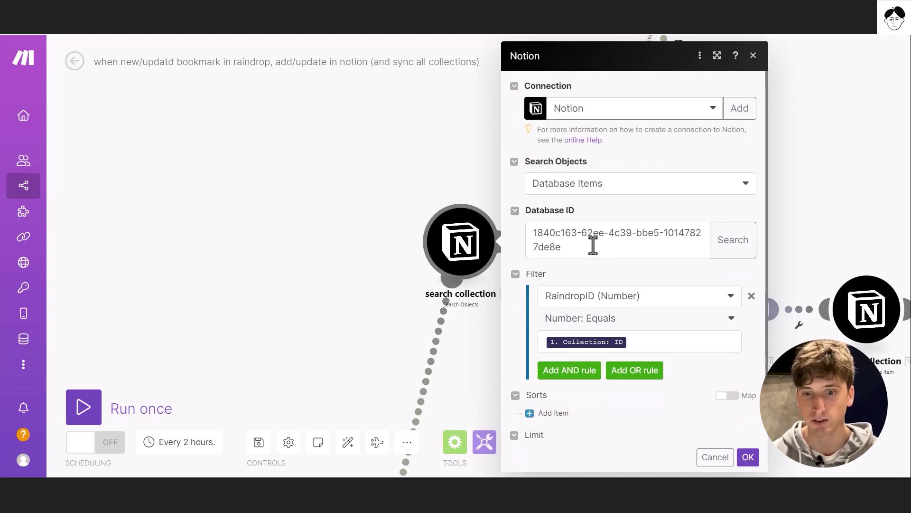
scroll(593, 245, "down", 1)
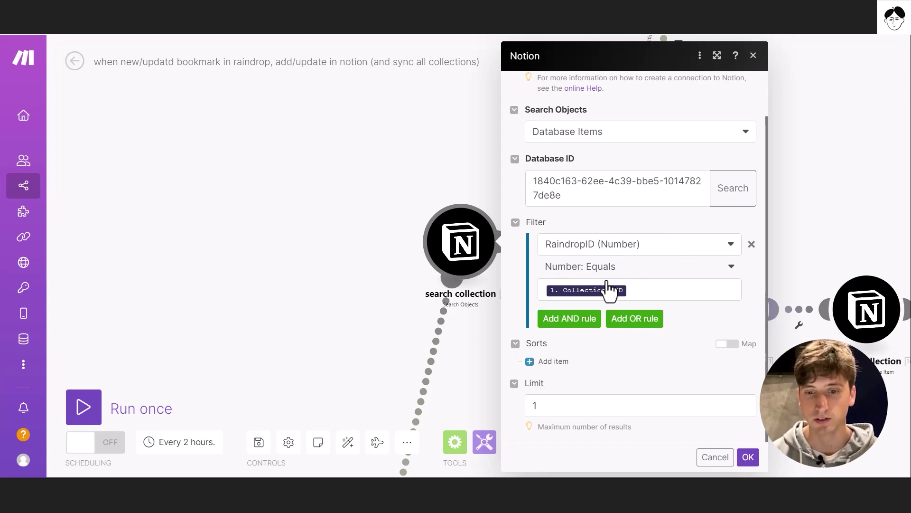
scroll(343, 334, "down", 5)
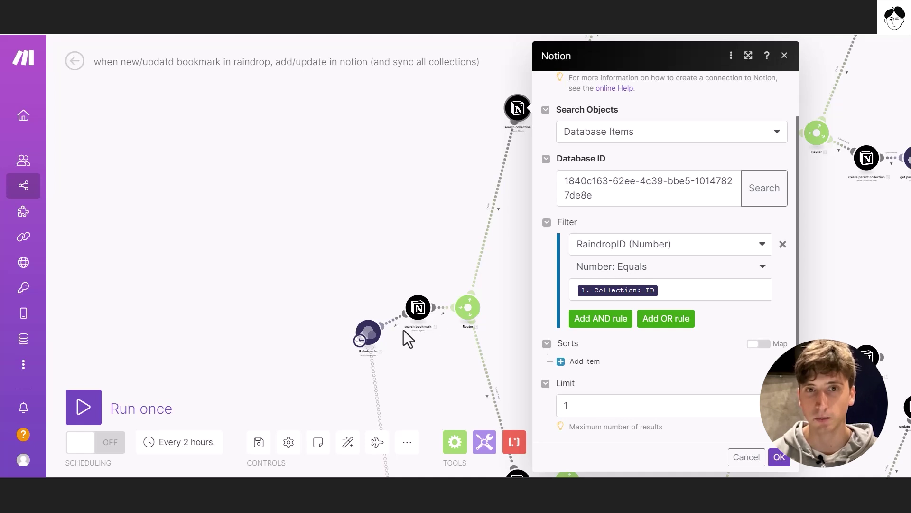
left_click(784, 56)
Open the "collection exists" filter on the router after "search collection", examine its Page ID condition, and close it.
scroll(559, 122, "up", 3)
left_click_drag(559, 122, 525, 177)
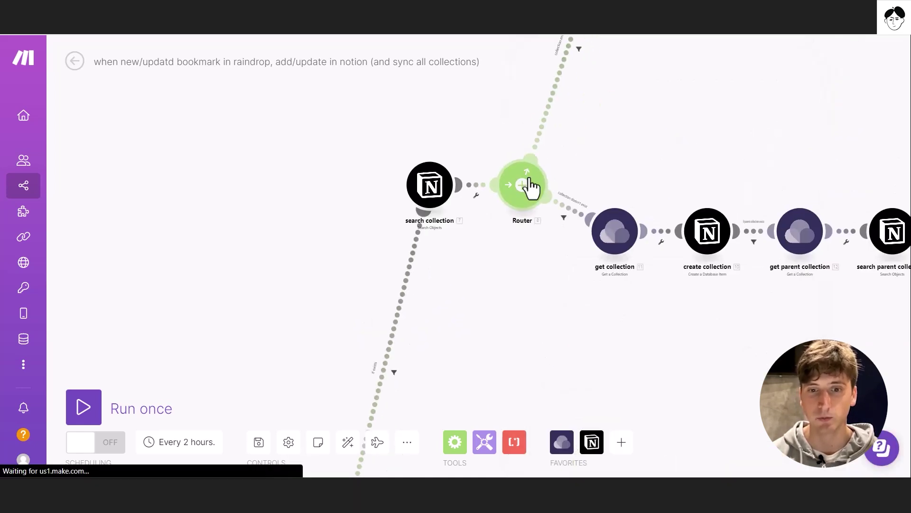
left_click_drag(604, 72, 539, 179)
scroll(540, 179, "up", 2)
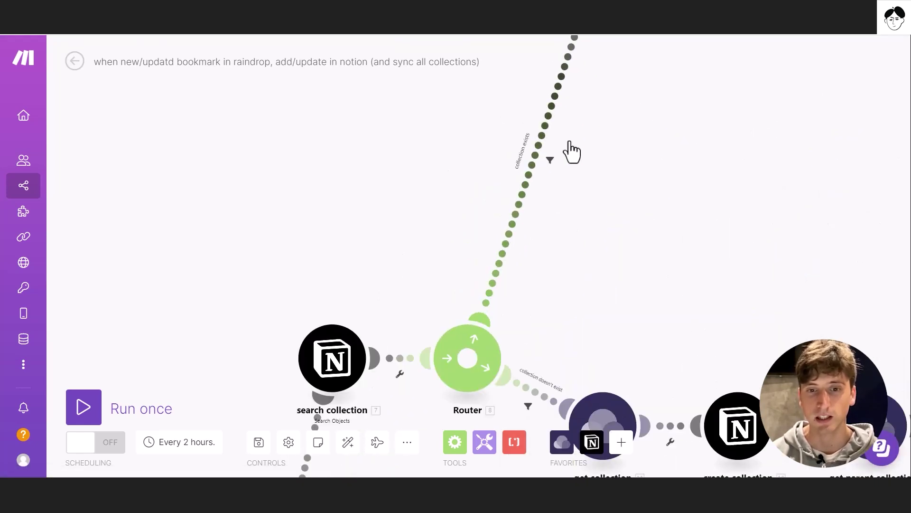
left_click(532, 157)
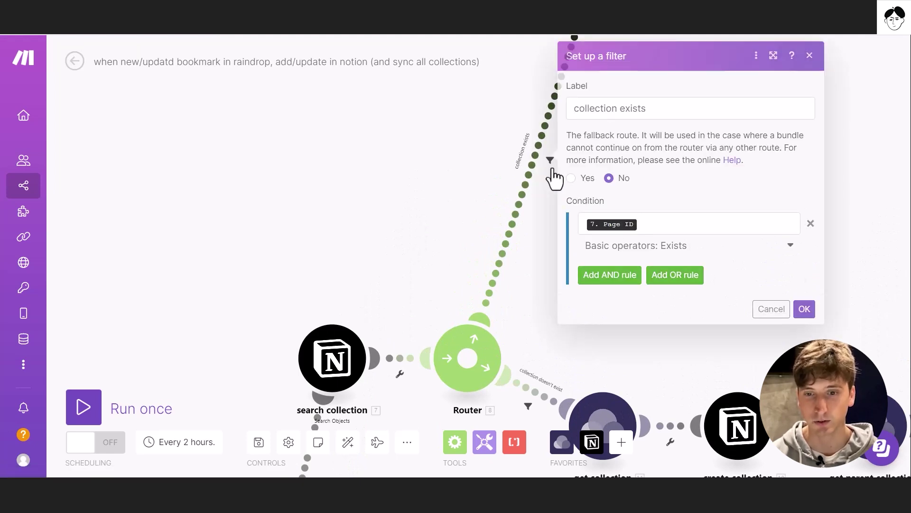
left_click(810, 56)
View the "update bookmark" Notion module at the end of the "collection exists" route.
scroll(663, 130, "down", 2)
left_click_drag(663, 130, 524, 238)
scroll(499, 232, "up", 2)
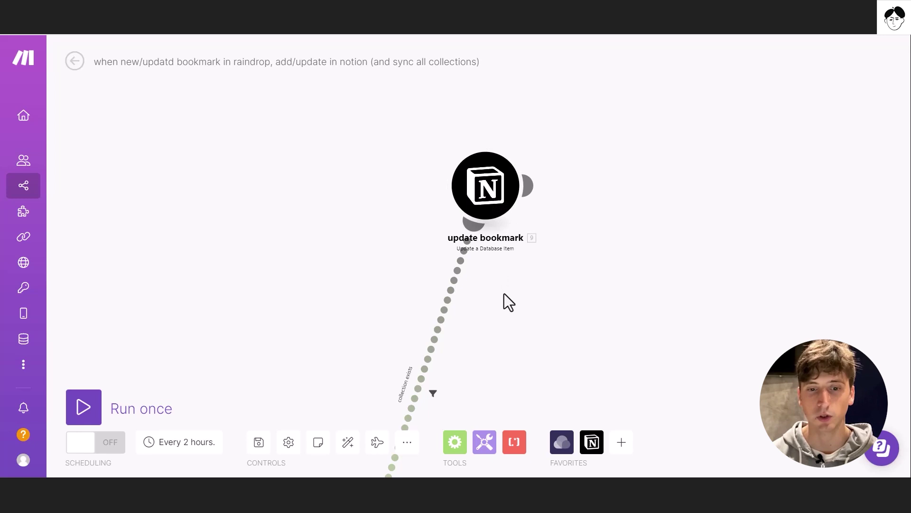
scroll(507, 291, "down", 1)
left_click_drag(511, 299, 562, 134)
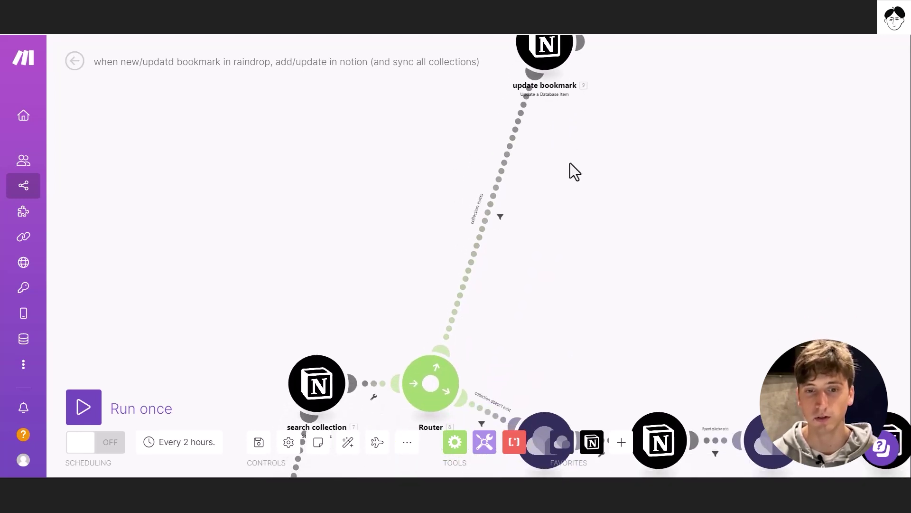
Open the "collection doesn't exist" filter on the same router, examine its Page ID condition, and close it.
left_click_drag(580, 214, 555, 54)
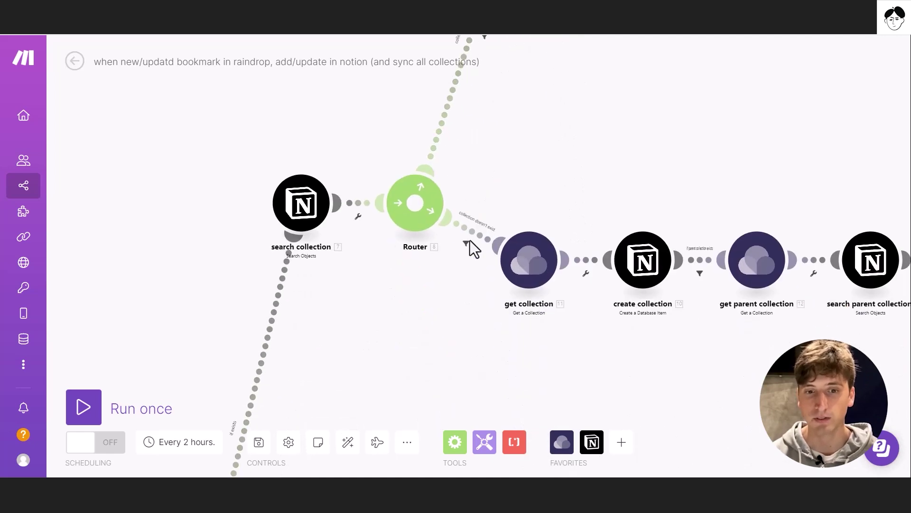
scroll(473, 247, "up", 1)
left_click(467, 242)
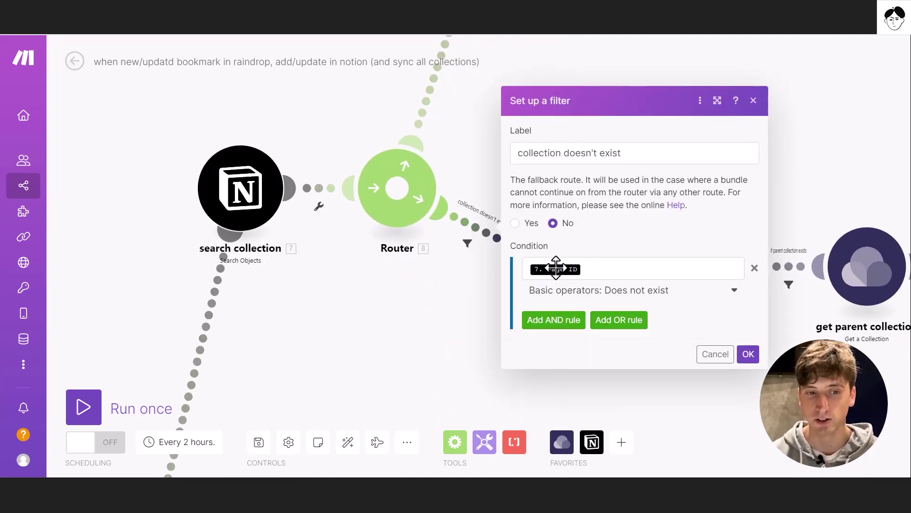
left_click(753, 100)
Open the "get collection" Raindrop.io module, examine its mapped Collection ID, and close it.
scroll(544, 159, "down", 1)
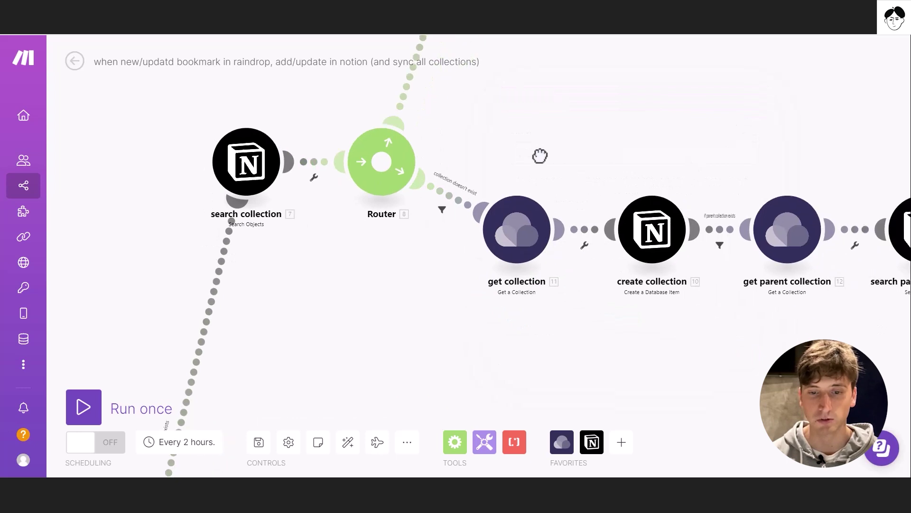
scroll(522, 211, "down", 1)
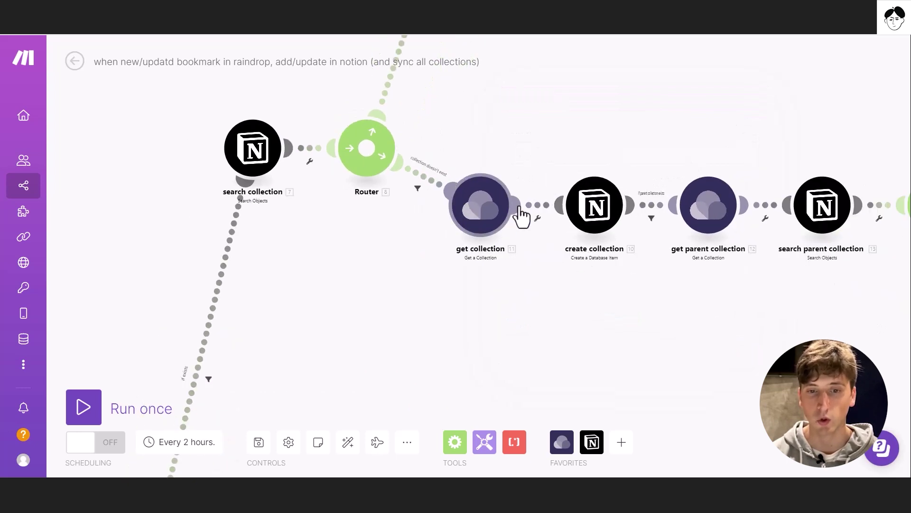
left_click(474, 212)
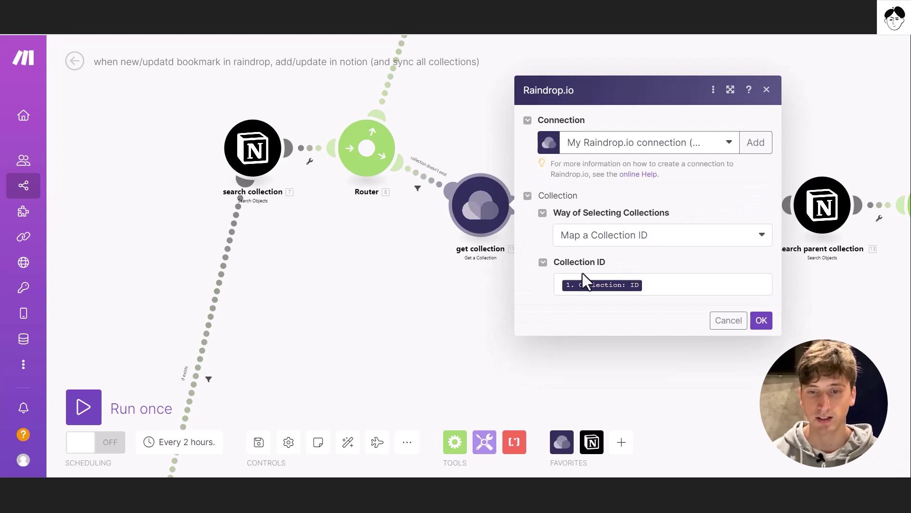
left_click(767, 90)
Open the "create collection" Notion module, review its Folder Name, Parent Folder, Bookmarks and mapped ID fields, and confirm it without changes.
scroll(591, 135, "up", 5)
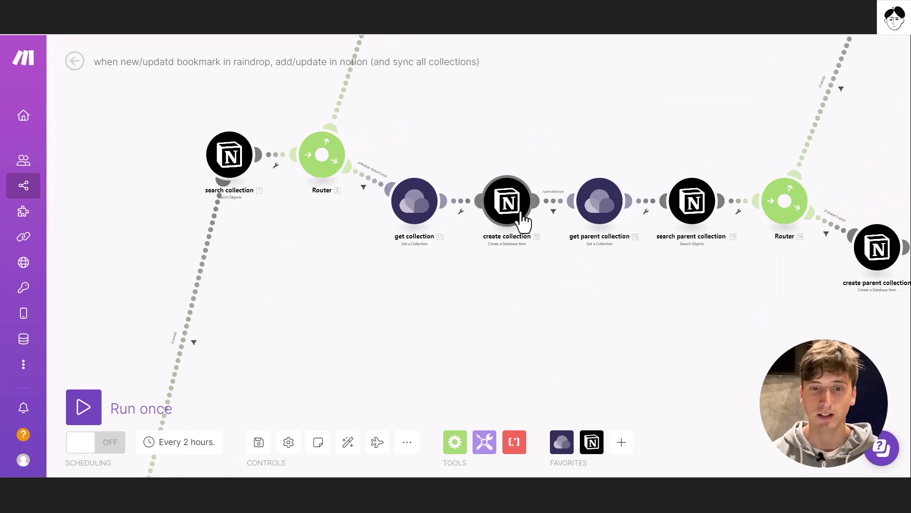
left_click(490, 202)
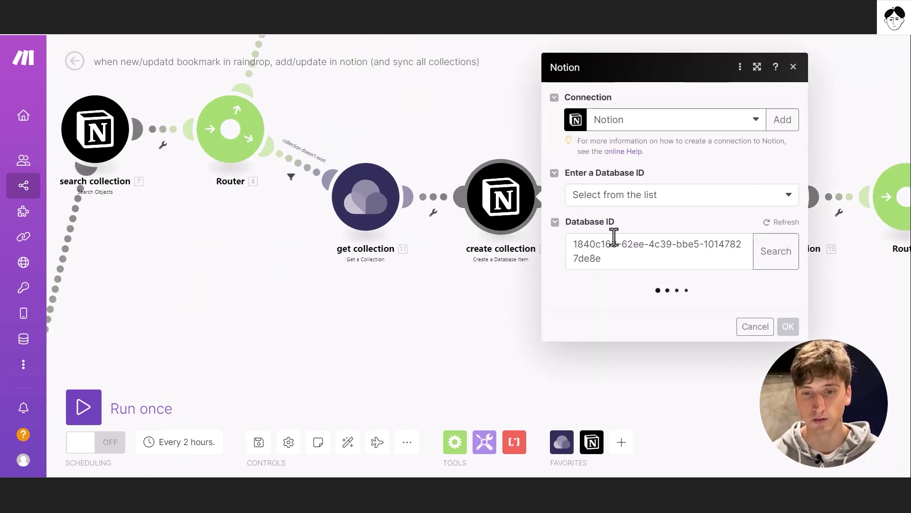
scroll(584, 244, "down", 2)
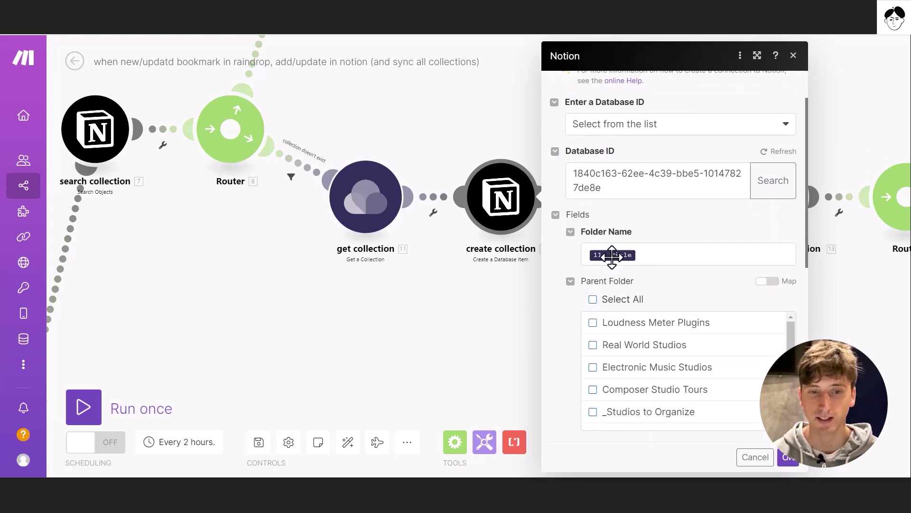
scroll(575, 318, "down", 8)
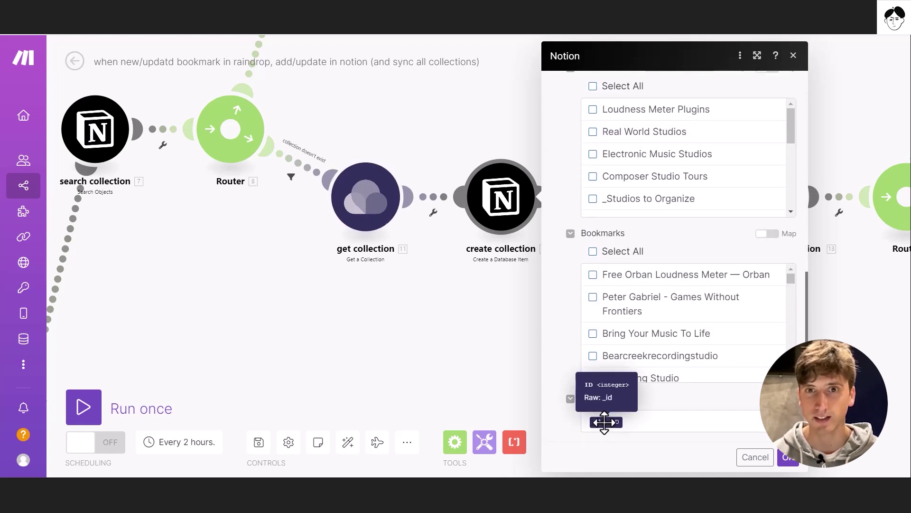
left_click(787, 458)
Open the "if parent collection exists" filter after "create collection", examine its Parent Collection ID condition, and cancel without changes.
left_click_drag(585, 256, 431, 251)
left_click(425, 237)
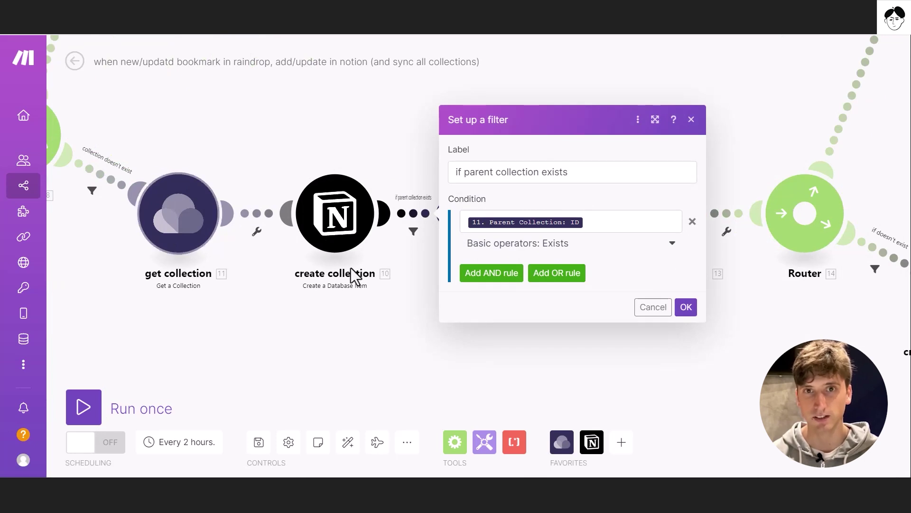
right_click(550, 227)
key("Escape")
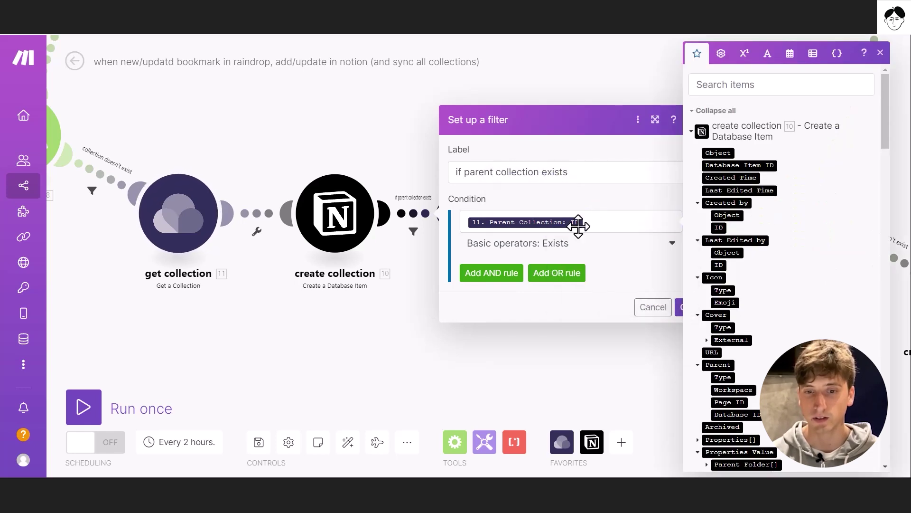
left_click(650, 307)
Open the "get parent collection" Raindrop.io module, examine its mapped Parent Collection ID, and close it.
left_click(505, 213)
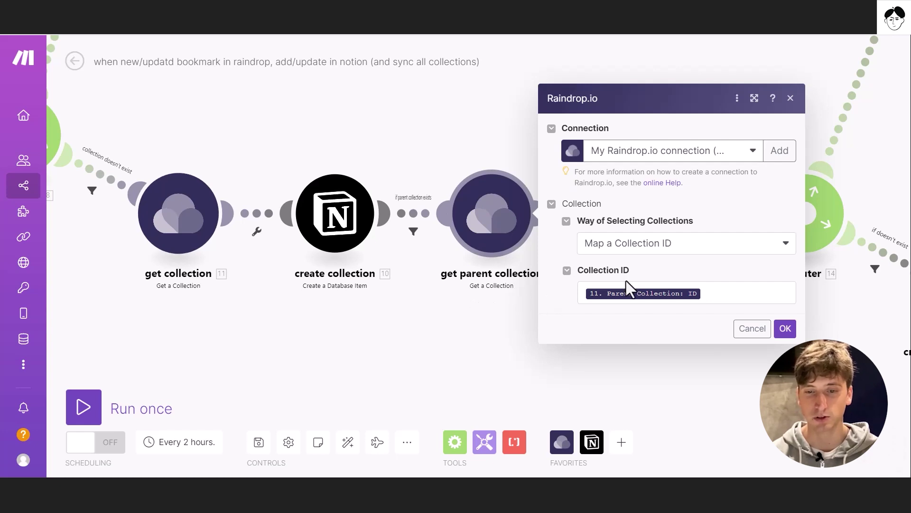
left_click(790, 98)
left_click_drag(617, 190, 456, 192)
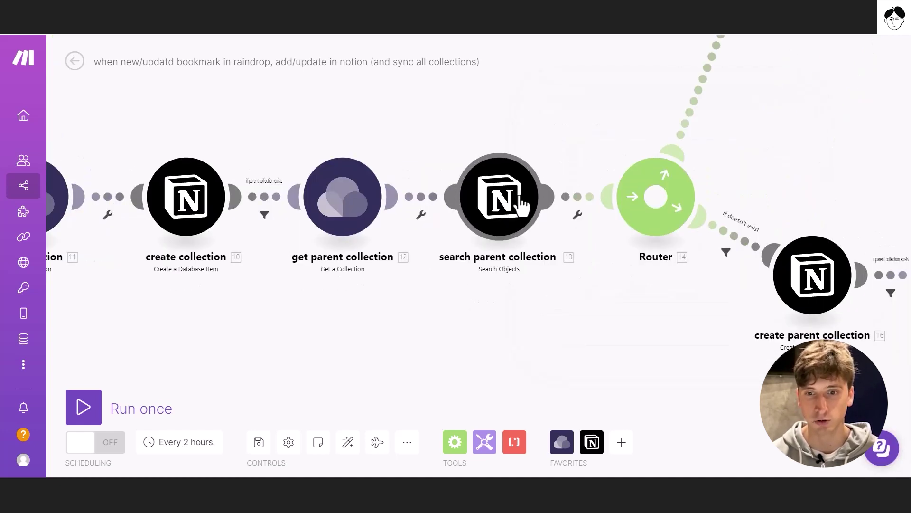
Follow the "if exists" route of the router after "search parent collection" to the "update new collection" module.
scroll(510, 206, "down", 5)
left_click_drag(577, 177, 491, 248)
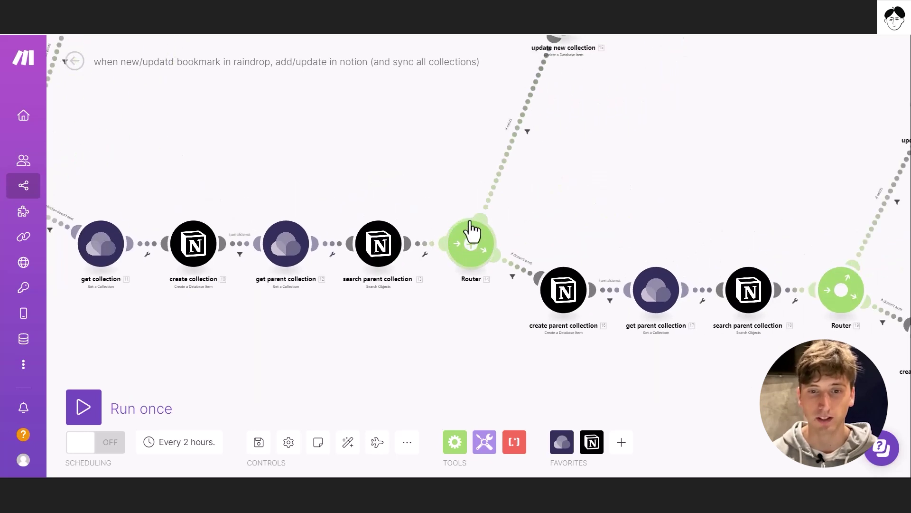
scroll(513, 142, "up", 4)
scroll(560, 147, "down", 2)
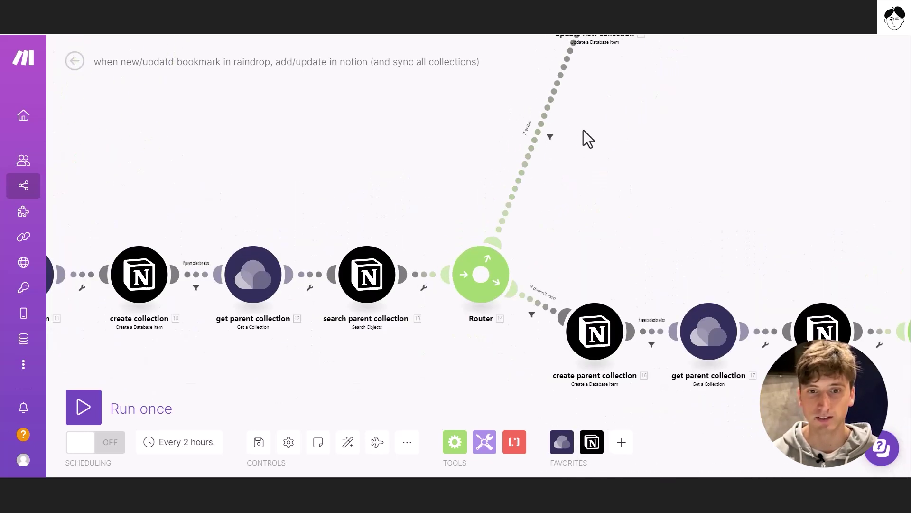
left_click_drag(583, 138, 516, 257)
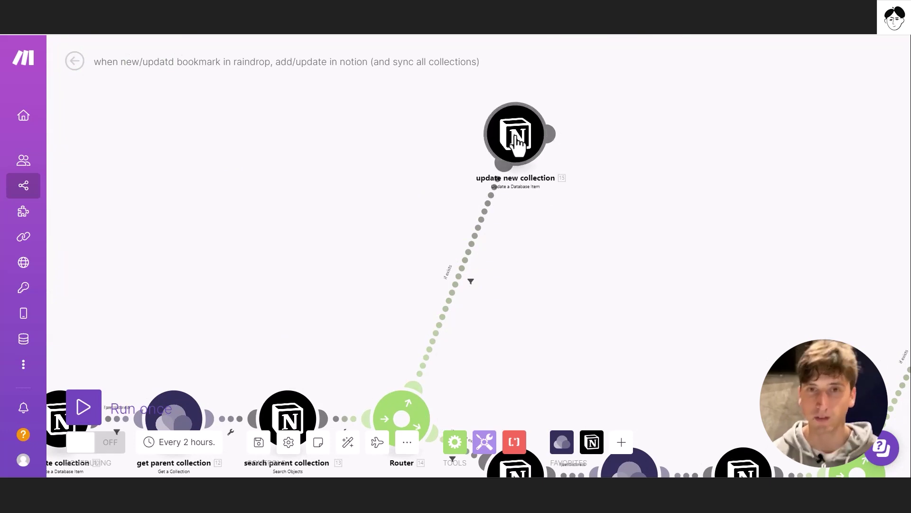
Trace the same router's "if doesn't exist" route through the create, get and search parent collection modules to the next router.
scroll(522, 217, "down", 5)
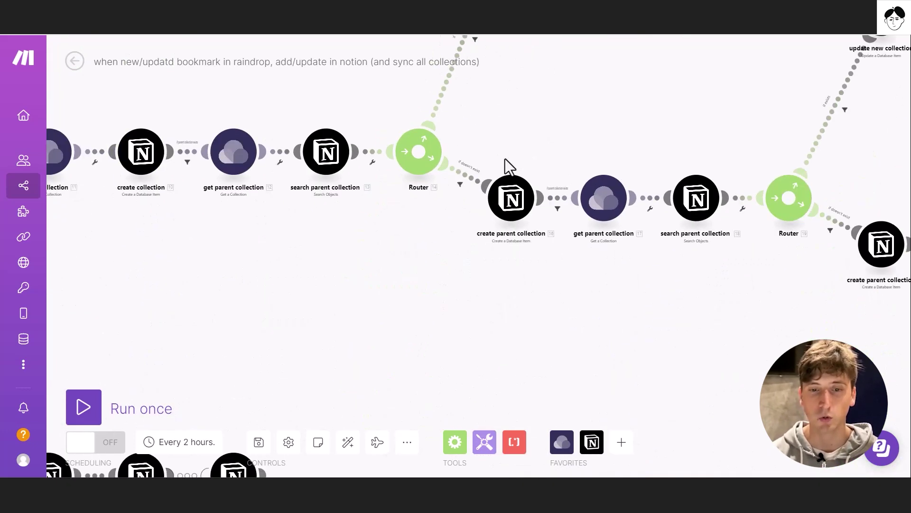
scroll(505, 159, "up", 2)
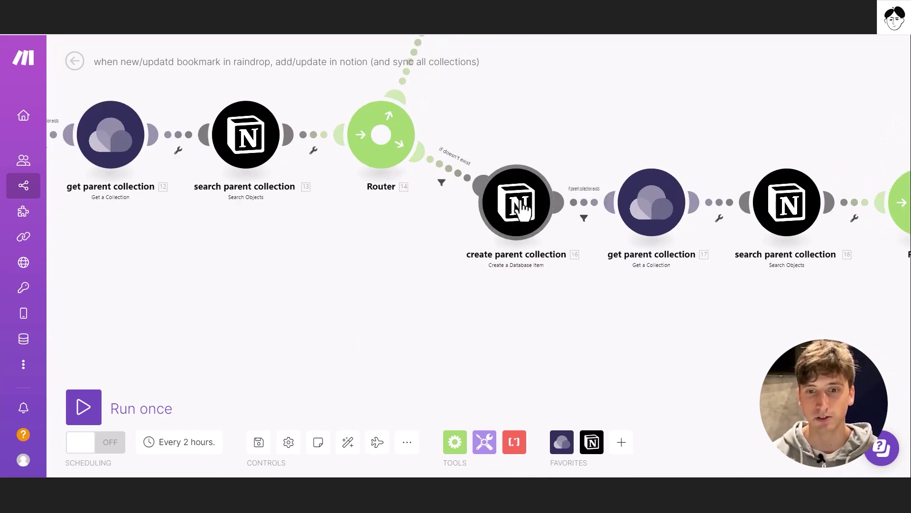
scroll(544, 199, "down", 2)
left_click_drag(549, 220, 494, 201)
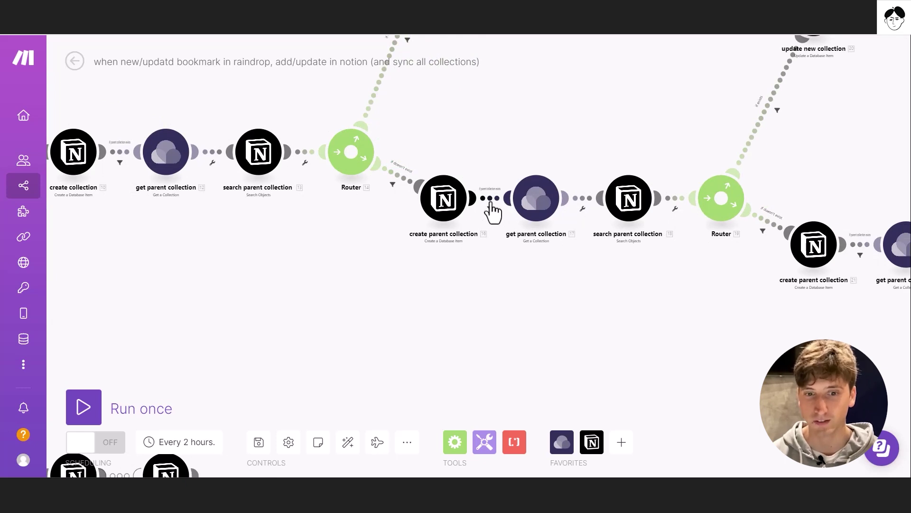
scroll(490, 205, "up", 4)
scroll(541, 195, "down", 2)
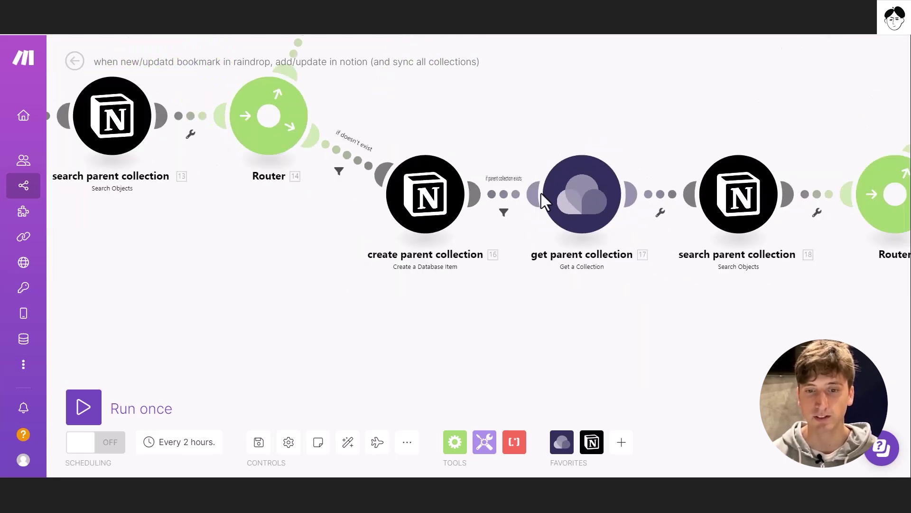
scroll(545, 202, "down", 3)
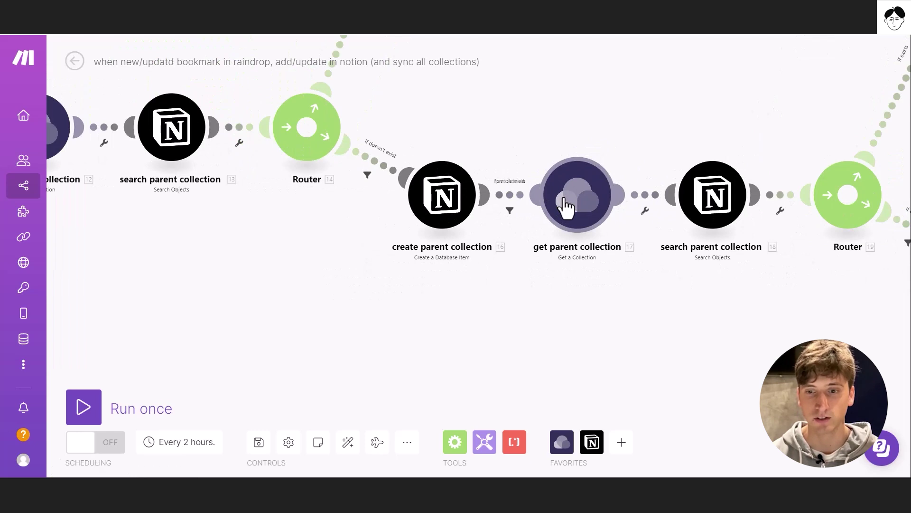
scroll(569, 204, "up", 2)
scroll(598, 199, "down", 2)
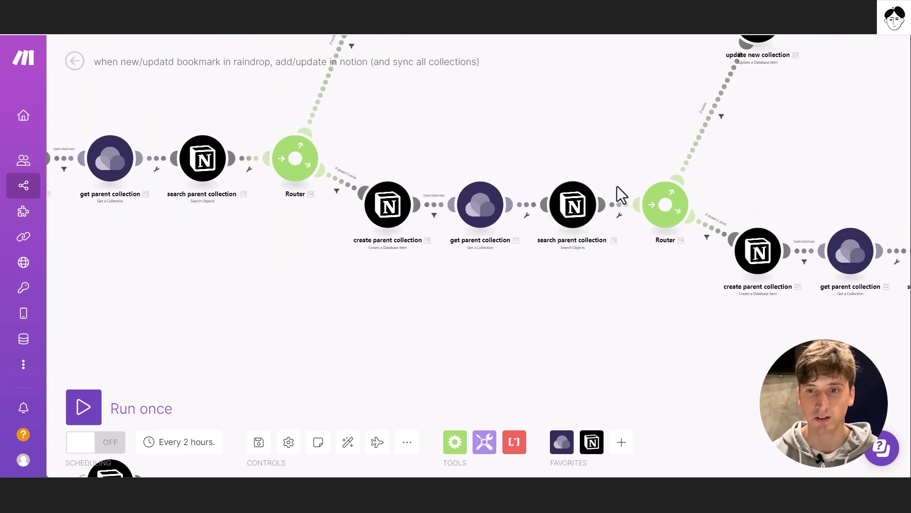
Follow the repeated create, get and search parent collection modules along the upper branch's successive "if doesn't exist" routes.
left_click_drag(617, 193, 450, 216)
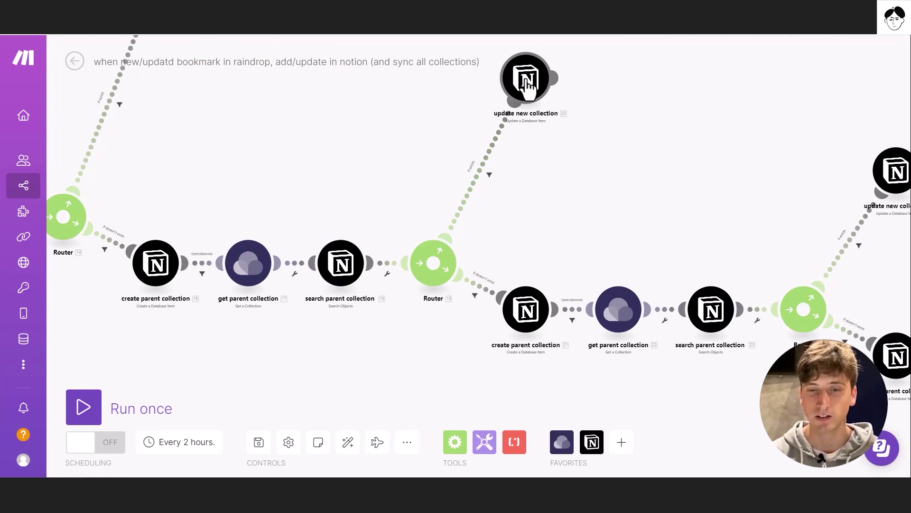
left_click_drag(560, 309, 533, 179)
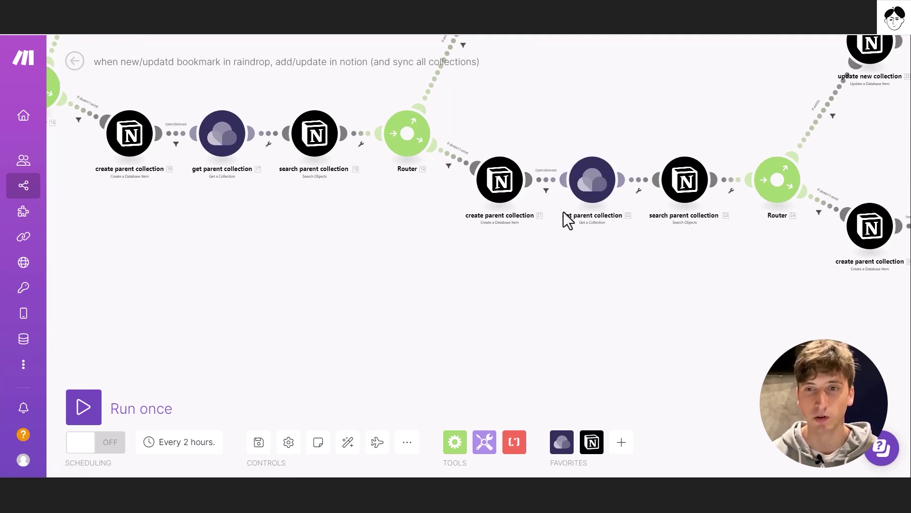
scroll(563, 210, "down", 5)
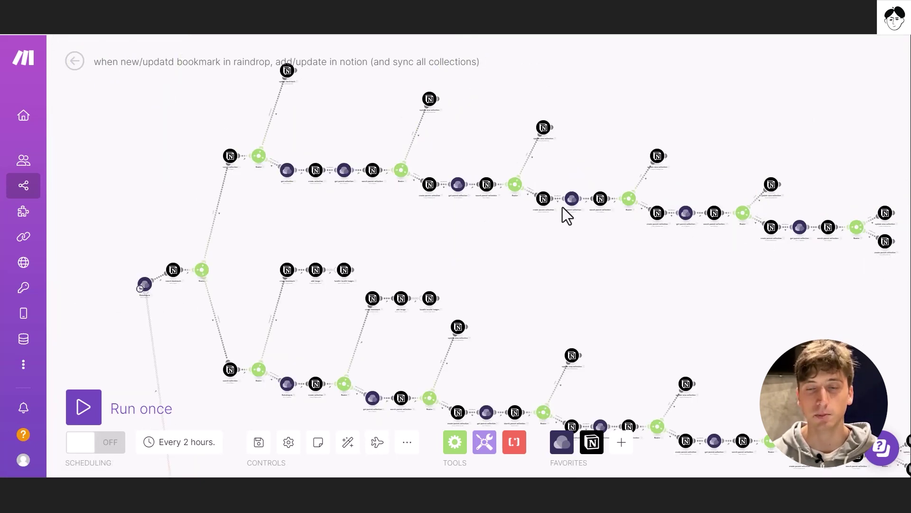
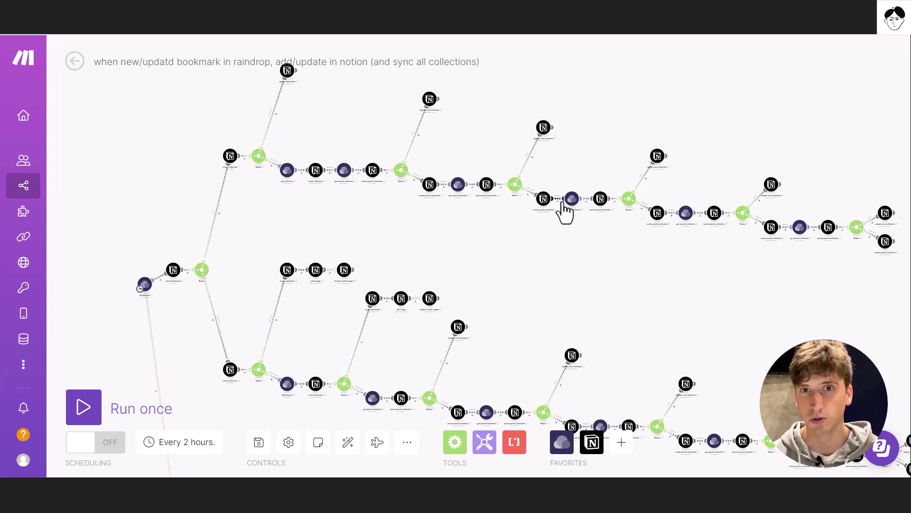
Trace the lower "if doesn't exist" route from "search bookmark" through "search collection" and "if collection exists" to "create bookmark".
left_click_drag(541, 198, 677, 70)
scroll(372, 200, "up", 5)
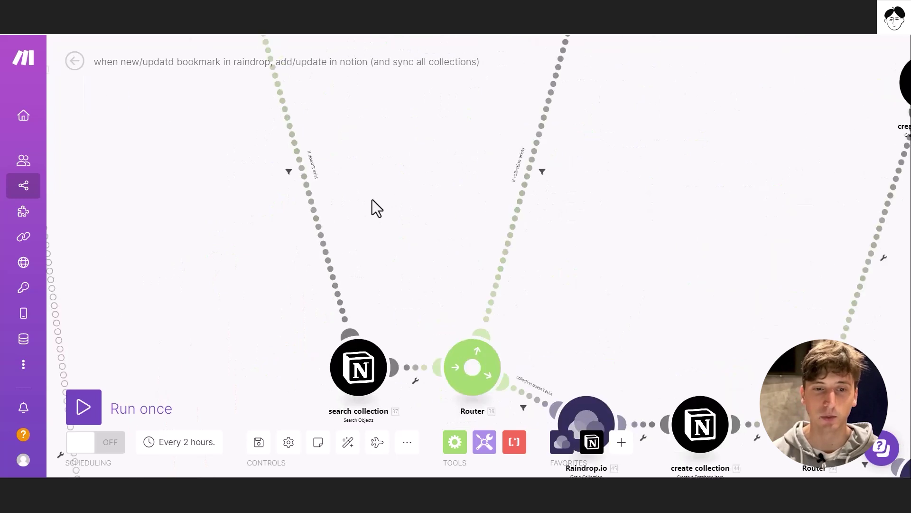
scroll(254, 209, "down", 4)
left_click_drag(254, 209, 352, 297)
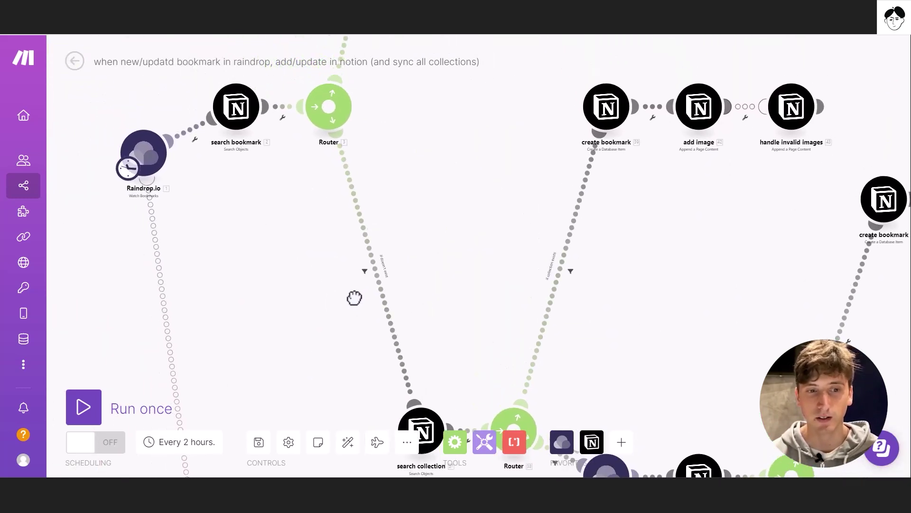
left_click_drag(396, 243, 377, 170)
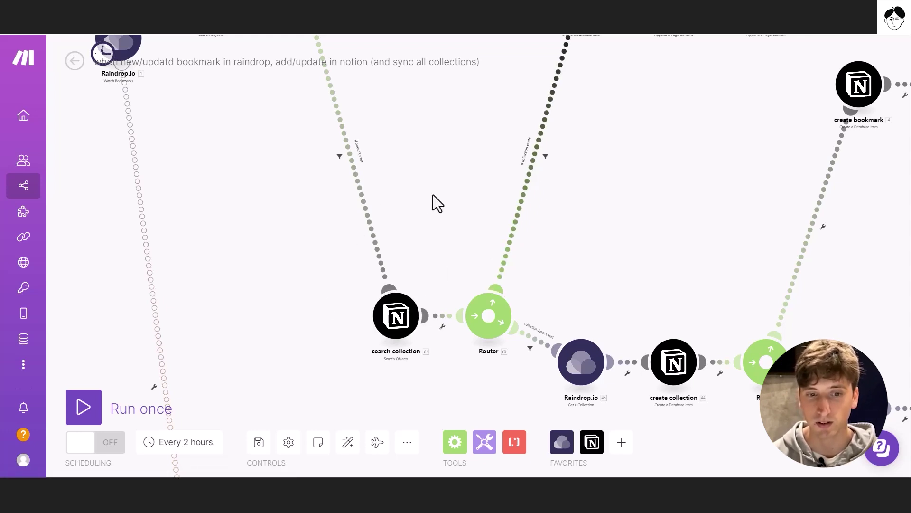
scroll(433, 203, "down", 3)
scroll(470, 151, "up", 3)
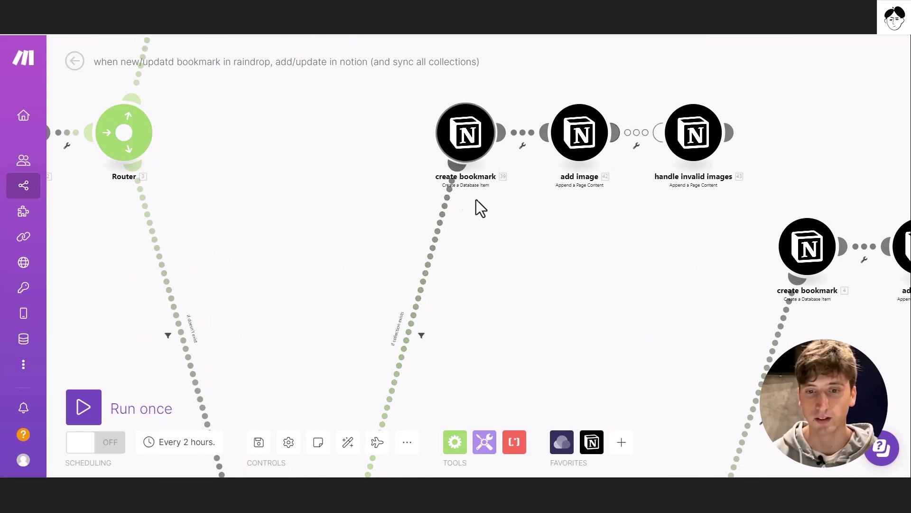
Open the "add image" module after "create bookmark", examine its Page ID and Image URL mapping, and close it.
left_click(584, 143)
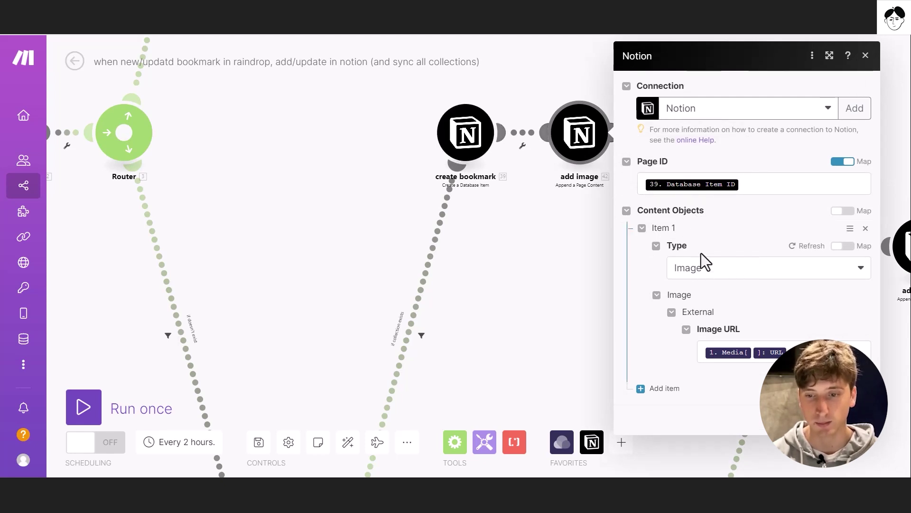
scroll(402, 304, "down", 3)
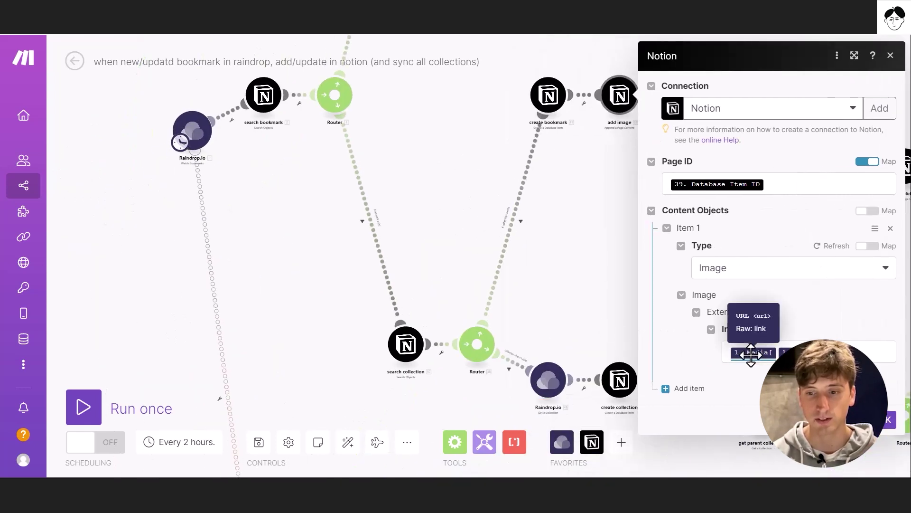
left_click(305, 198)
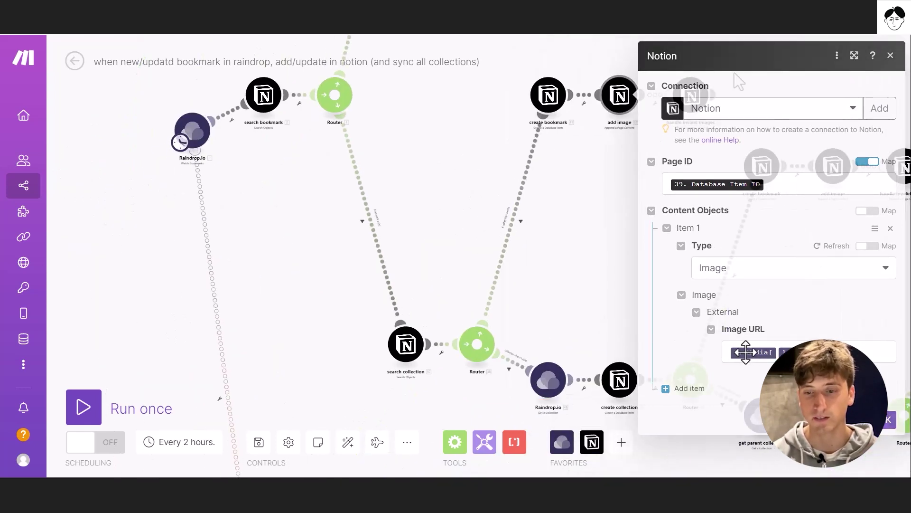
Open the "handle invalid images" module, examine its paragraph text content and annotations, and close it.
scroll(664, 106, "up", 5)
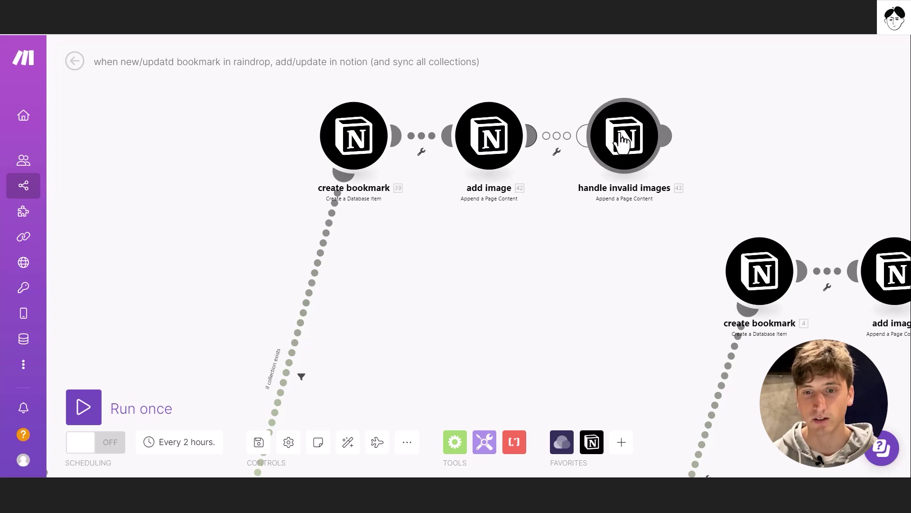
left_click(632, 180)
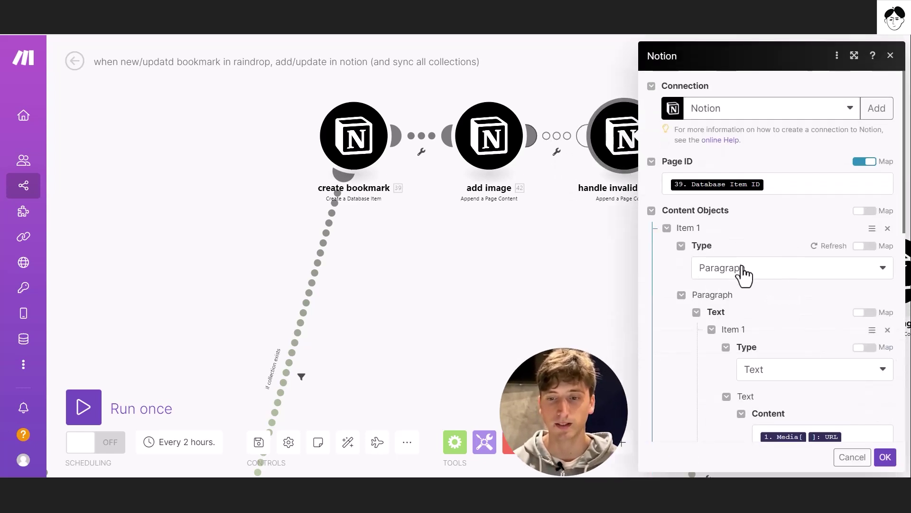
scroll(734, 256, "down", 3)
scroll(731, 245, "down", 2)
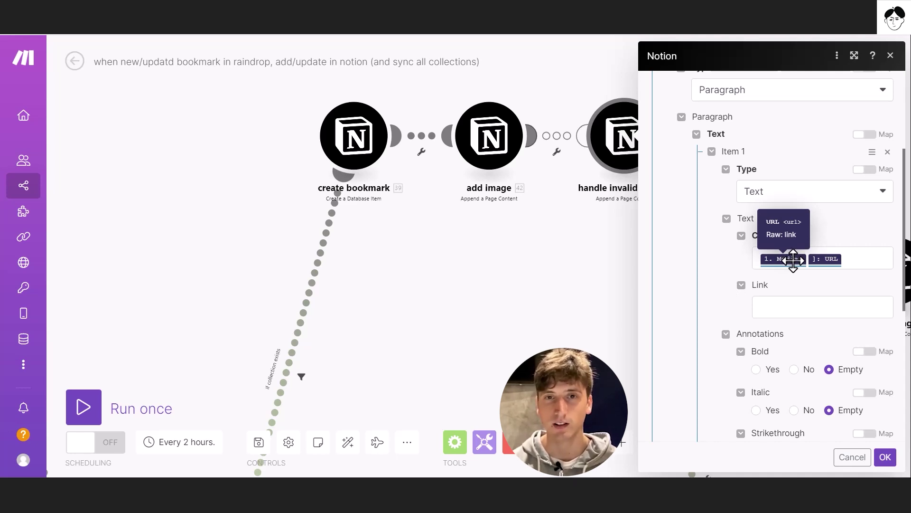
scroll(743, 293, "down", 1)
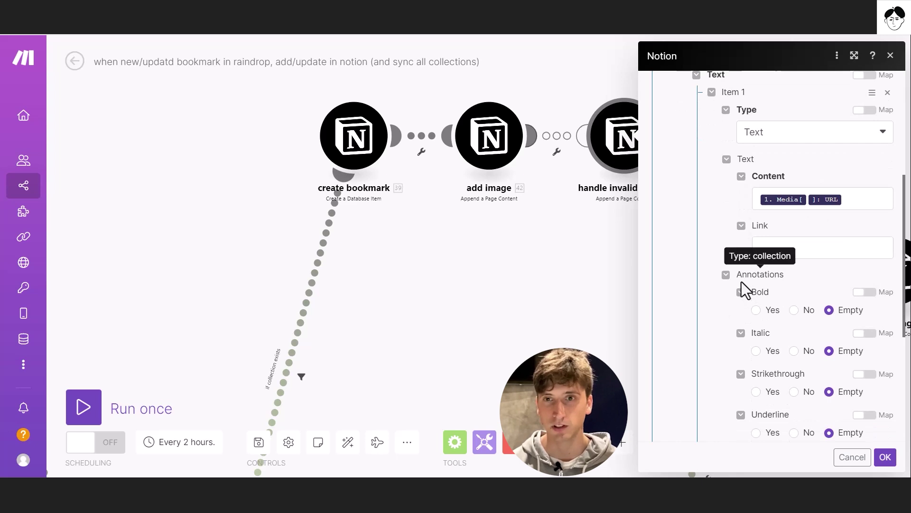
left_click(890, 55)
Trace the "collection doesn't exist" route after "search collection" through the Raindrop.io module to "create collection".
scroll(606, 220, "down", 3)
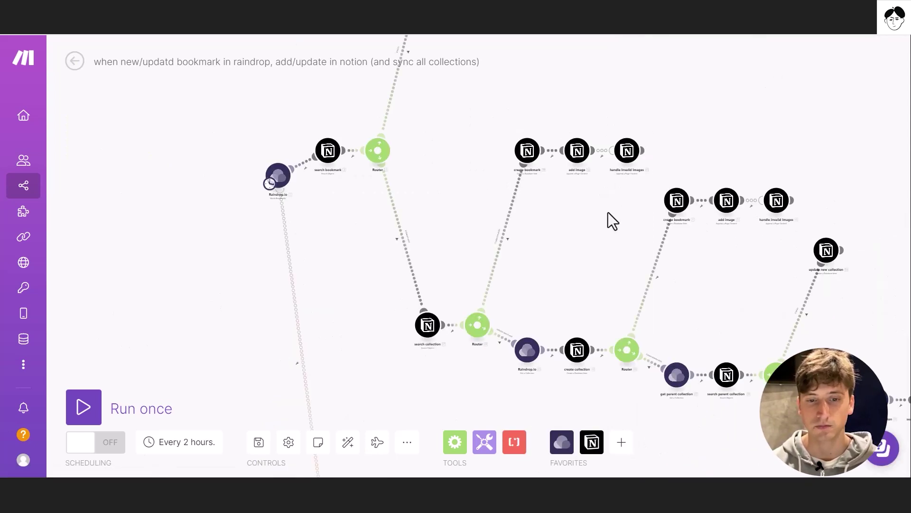
scroll(575, 182, "up", 3)
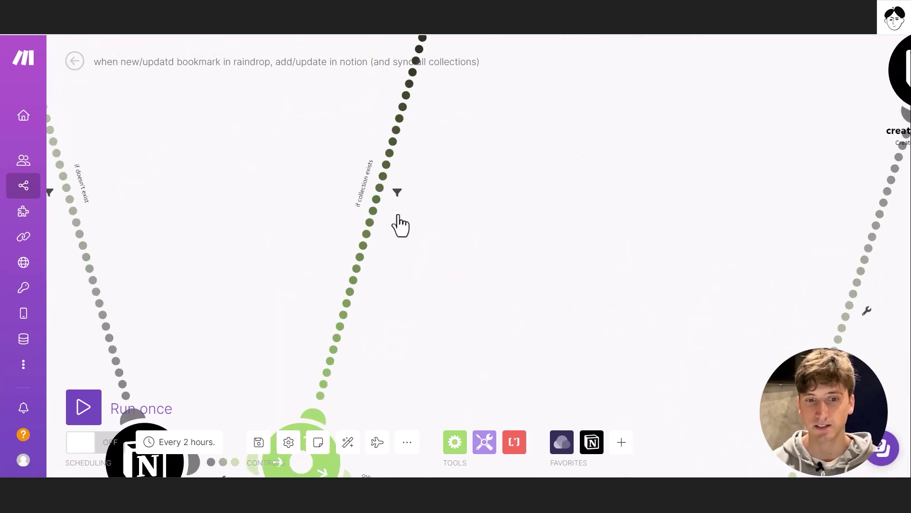
scroll(494, 268, "down", 1)
left_click_drag(493, 268, 545, 124)
scroll(480, 261, "up", 3)
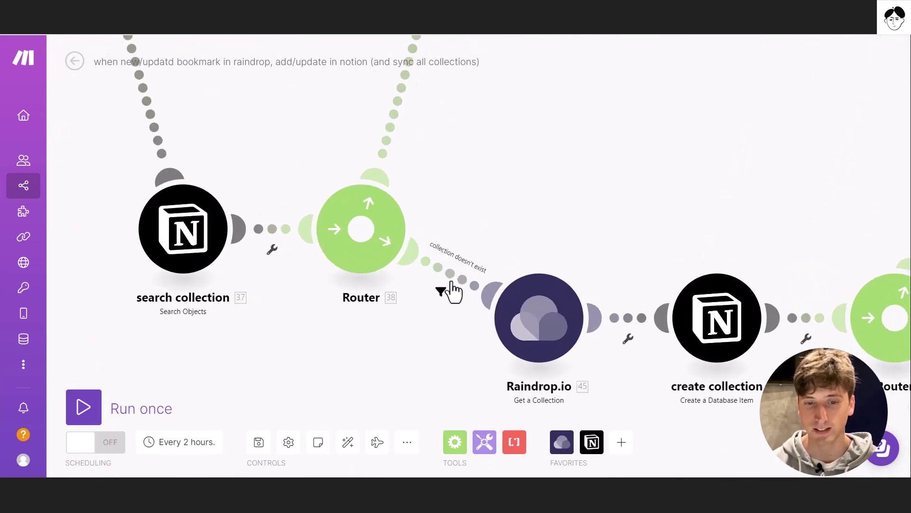
scroll(462, 278, "down", 2)
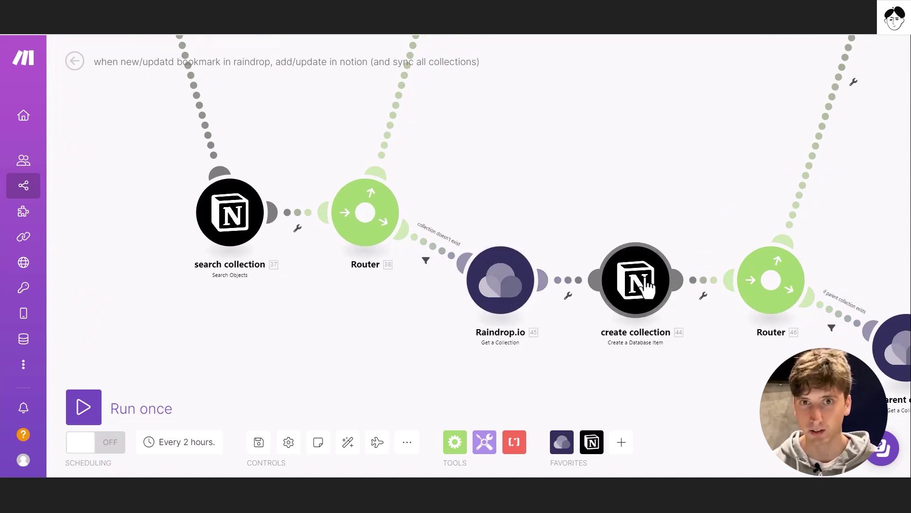
Examine both routes of the router after "create collection": the "create bookmark" and image modules, and the "if parent collection exists" filter.
scroll(648, 285, "down", 2)
left_click_drag(648, 285, 441, 345)
scroll(441, 344, "down", 2)
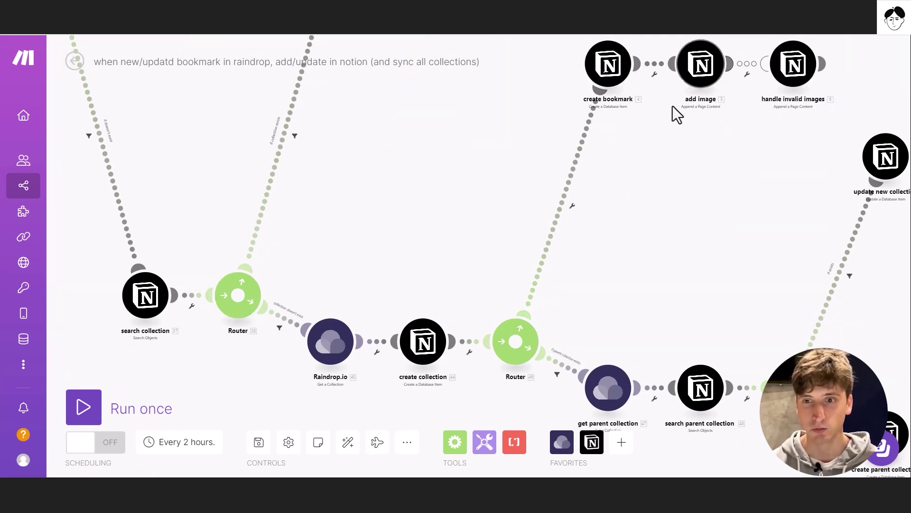
scroll(515, 246, "up", 3)
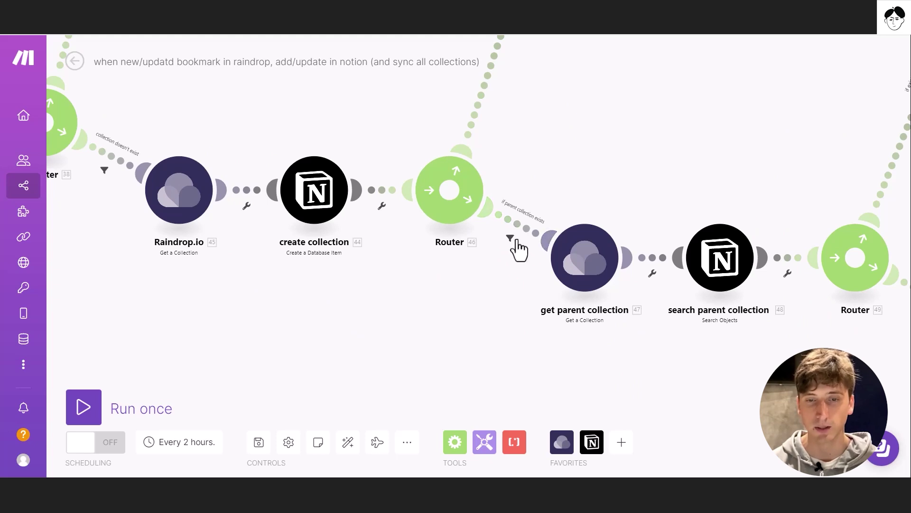
Compare the lower branch's parent collection modules with the upper branch's matching chain, viewing both branches together.
scroll(603, 247, "down", 3)
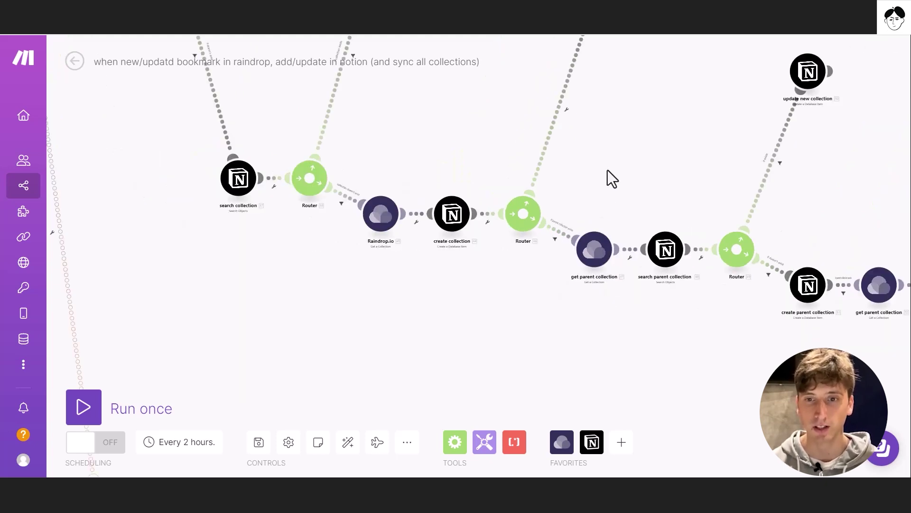
scroll(610, 192, "down", 3)
left_click_drag(646, 135, 503, 378)
scroll(506, 250, "up", 5)
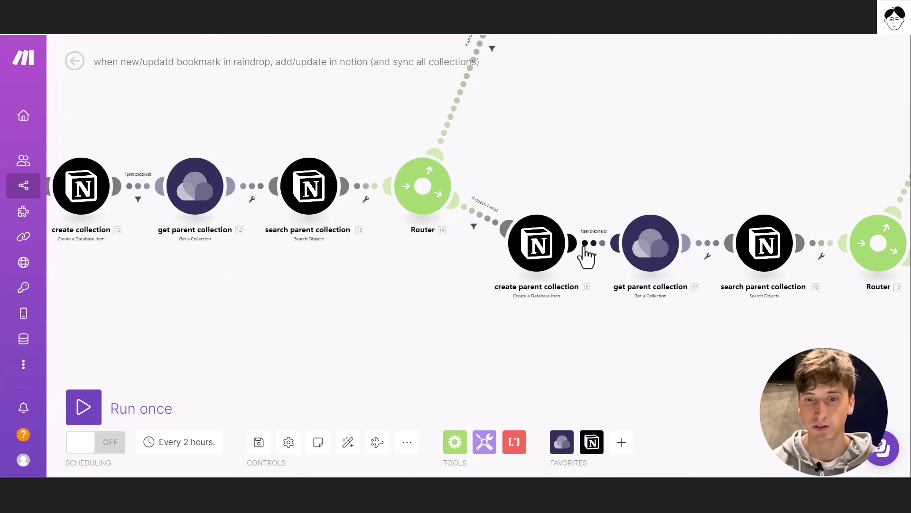
scroll(585, 248, "down", 3)
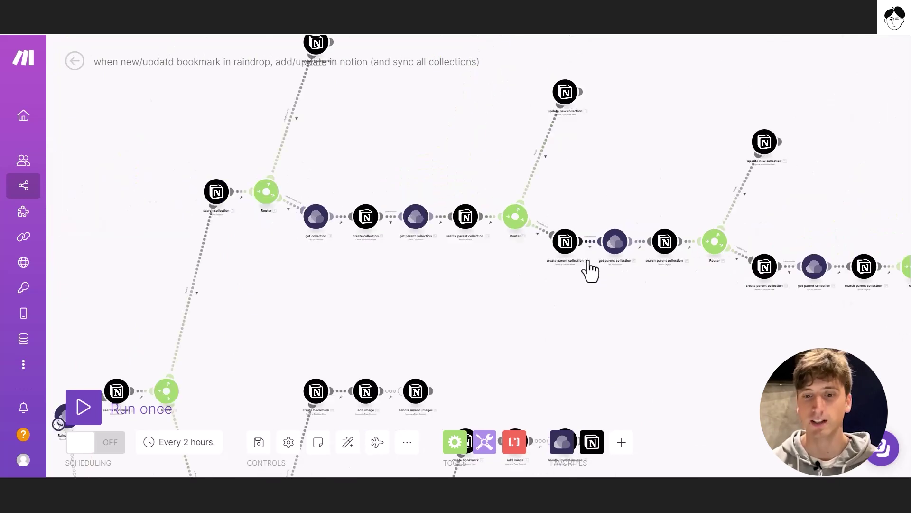
left_click_drag(568, 219, 577, 145)
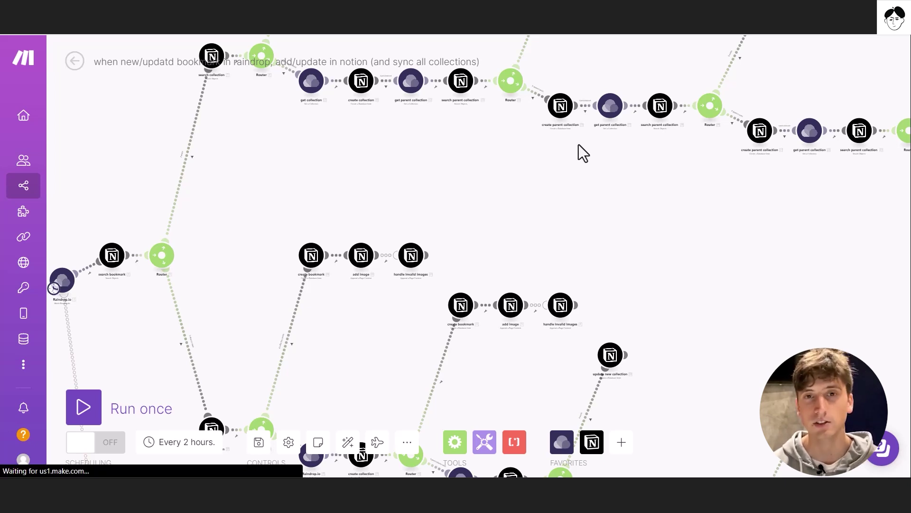
scroll(579, 156, "down", 3)
left_click_drag(606, 187, 580, 138)
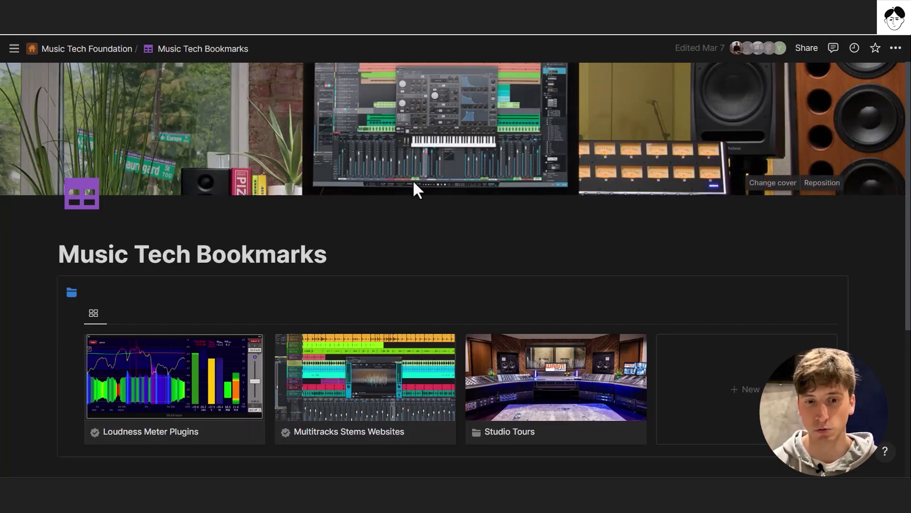
Look over the published site's Loudness Meter Plugins page, then open its search and dismiss it.
scroll(412, 179, "down", 3)
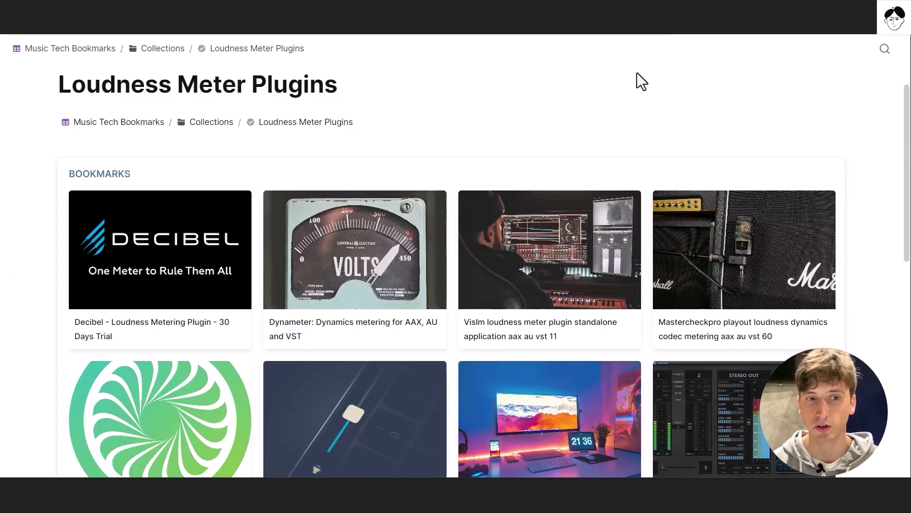
scroll(462, 152, "up", 3)
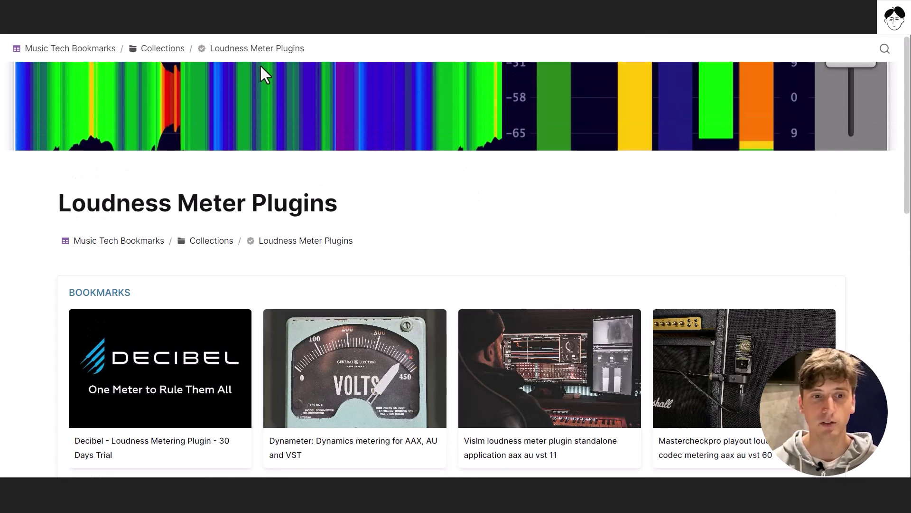
left_click(883, 51)
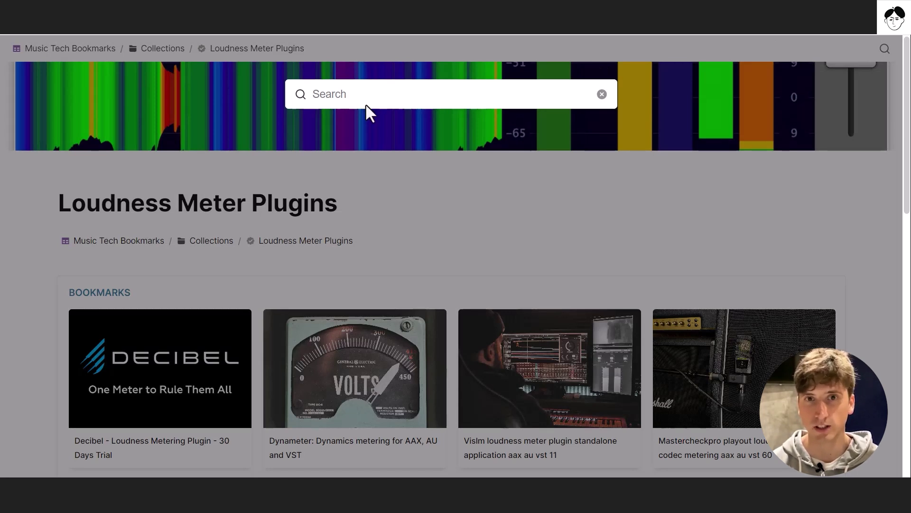
left_click(278, 163)
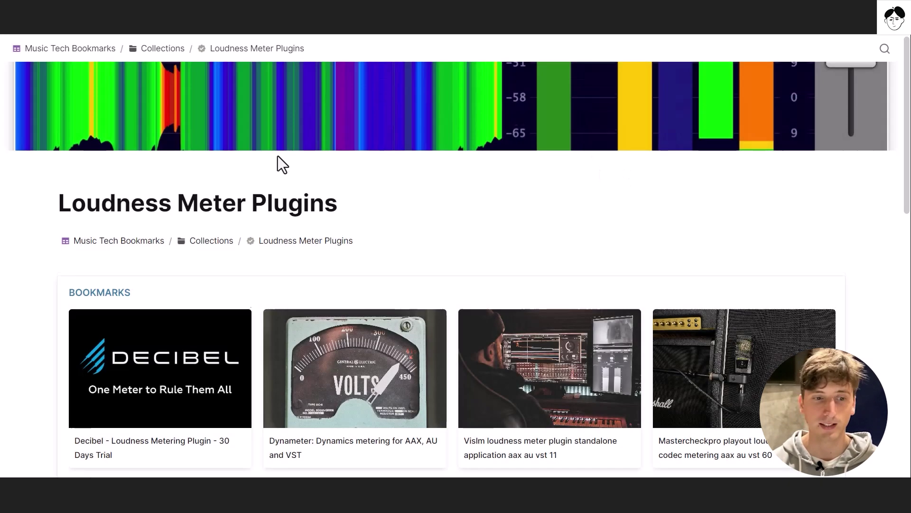
Return to the published Music Tech Bookmarks home page and look over its collections.
scroll(179, 177, "down", 1)
left_click(70, 48)
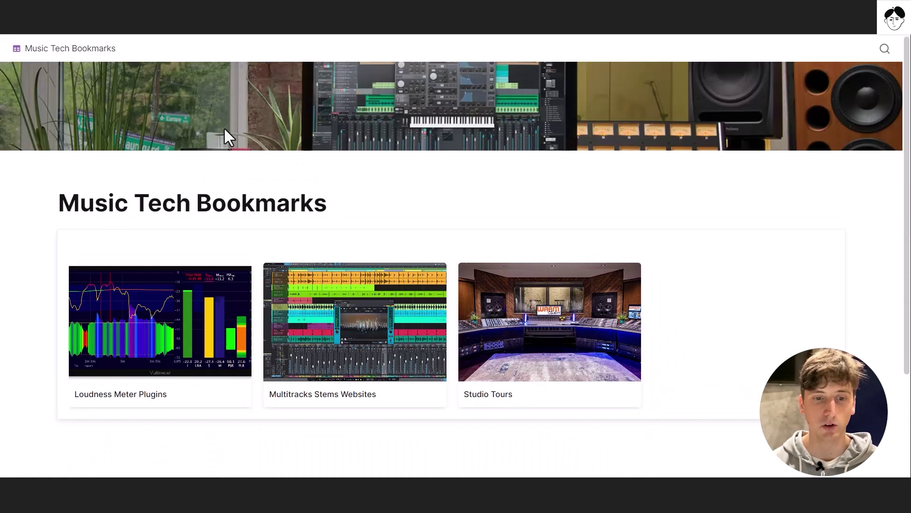
scroll(223, 138, "down", 3)
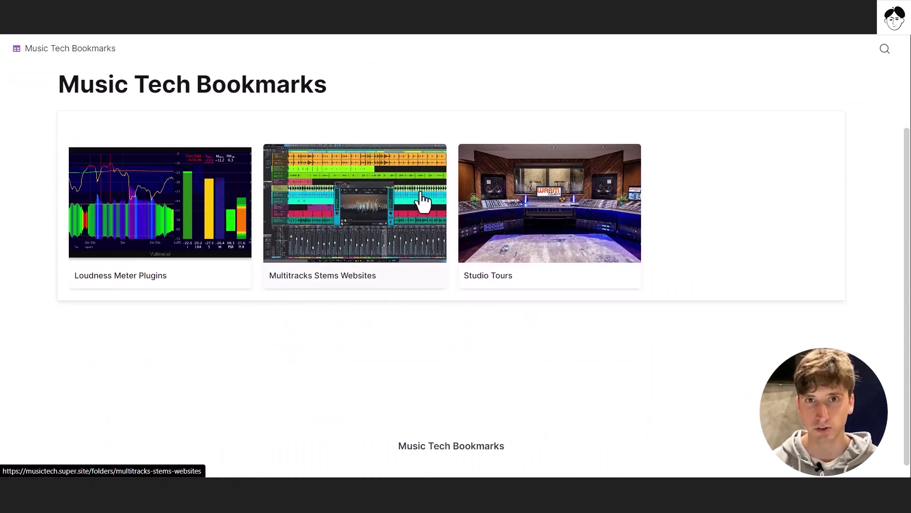
Open the Loudness Meter Plugins collection and browse its bookmark gallery.
left_click(180, 214)
scroll(355, 194, "down", 3)
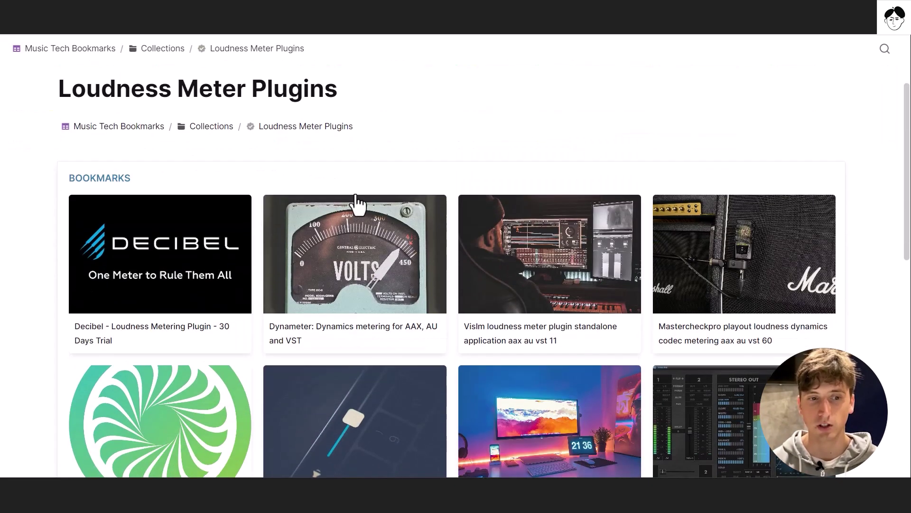
scroll(395, 173, "down", 2)
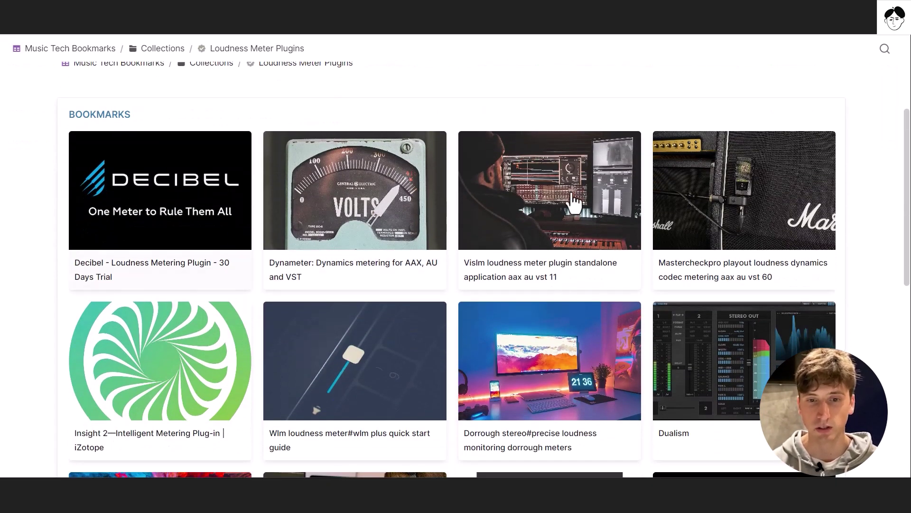
scroll(361, 204, "down", 6)
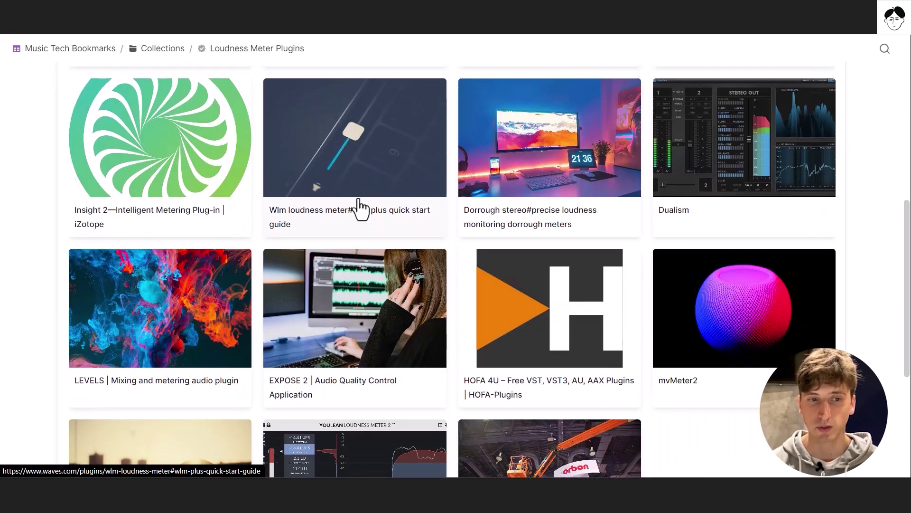
Visit the Decibel loudness metering plugin's website from its bookmark, and go back to the collection.
scroll(359, 209, "up", 4)
left_click(179, 171)
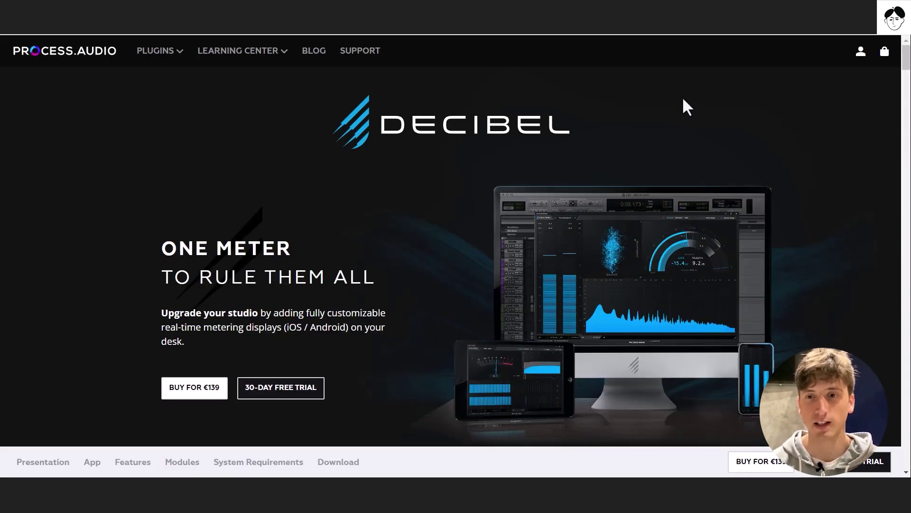
key("alt+Left")
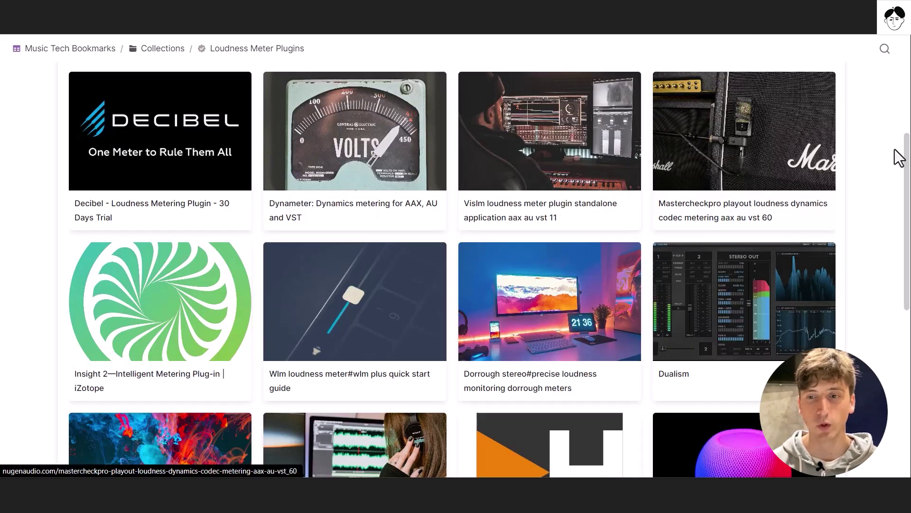
Go from the top of the Loudness Meter Plugins page back to the Music Tech Bookmarks home page.
scroll(883, 159, "up", 4)
scroll(883, 159, "up", 1)
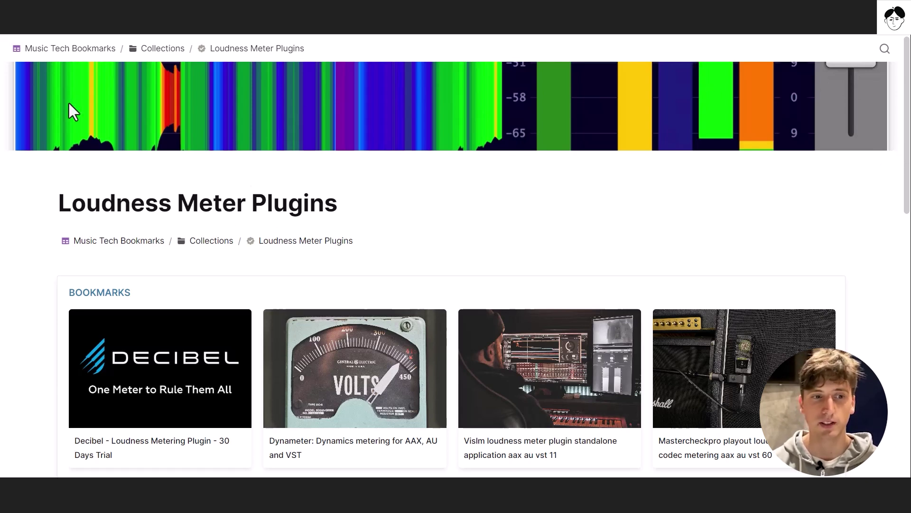
left_click(48, 49)
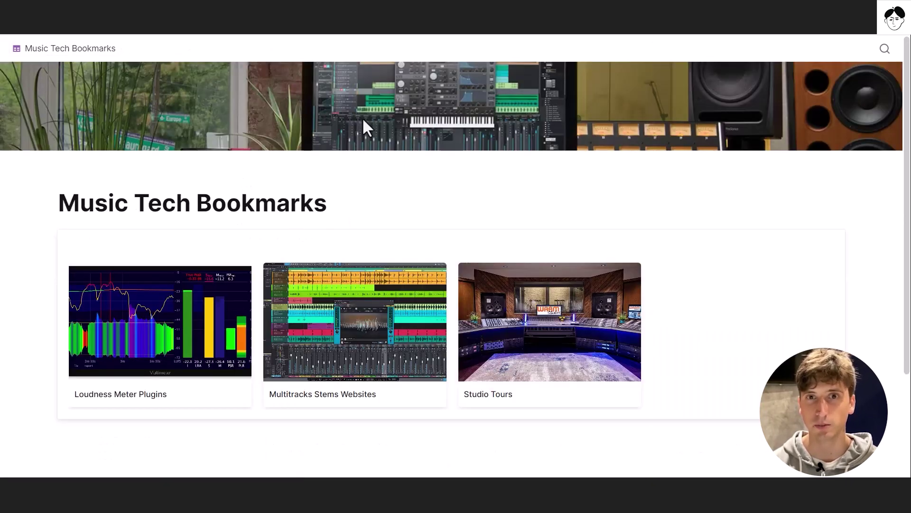